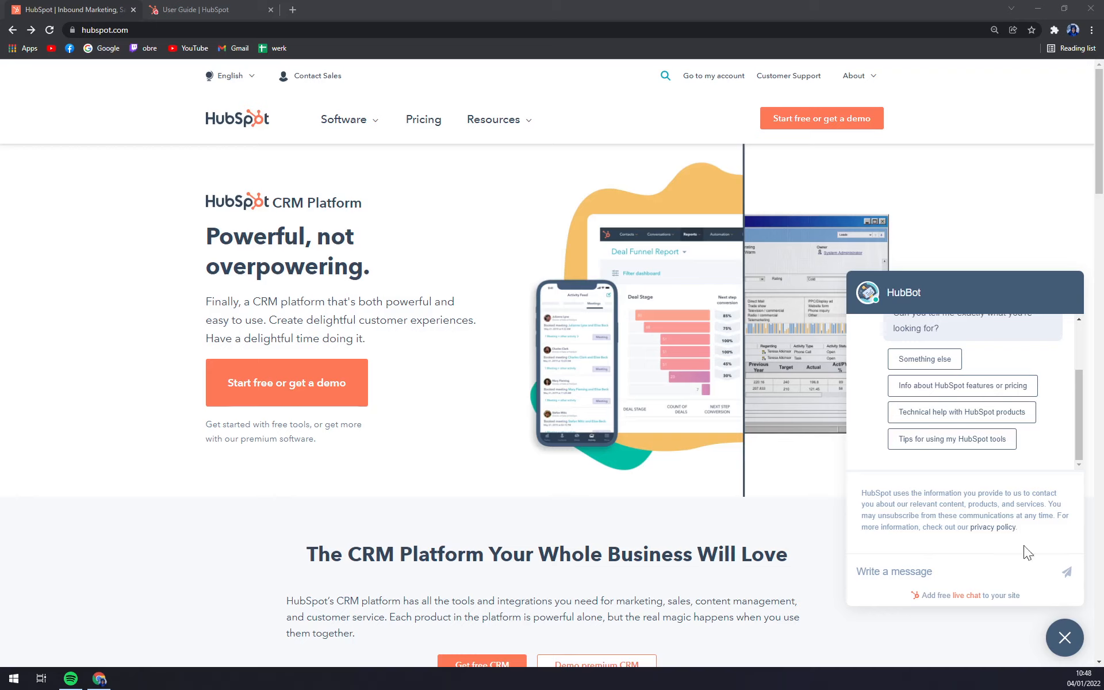
# - Dismiss the HubBot chat and browse the Hub product cards
pyautogui.click(1063, 638)
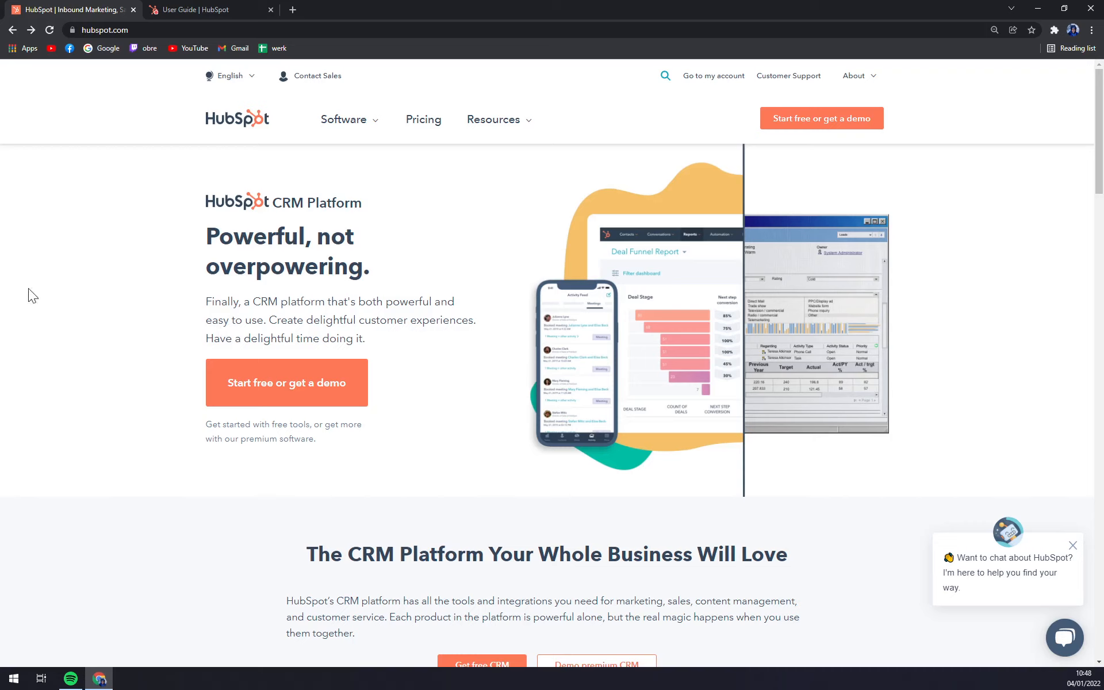
pyautogui.scroll(-10, 77, 281)
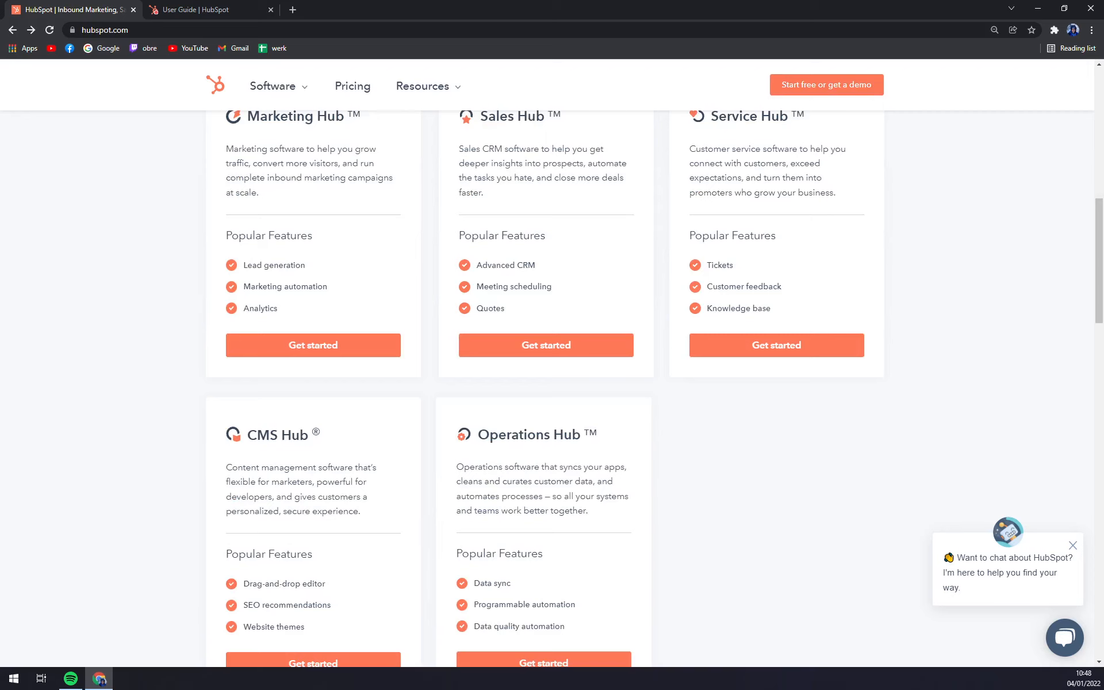
pyautogui.scroll(4, 241, 250)
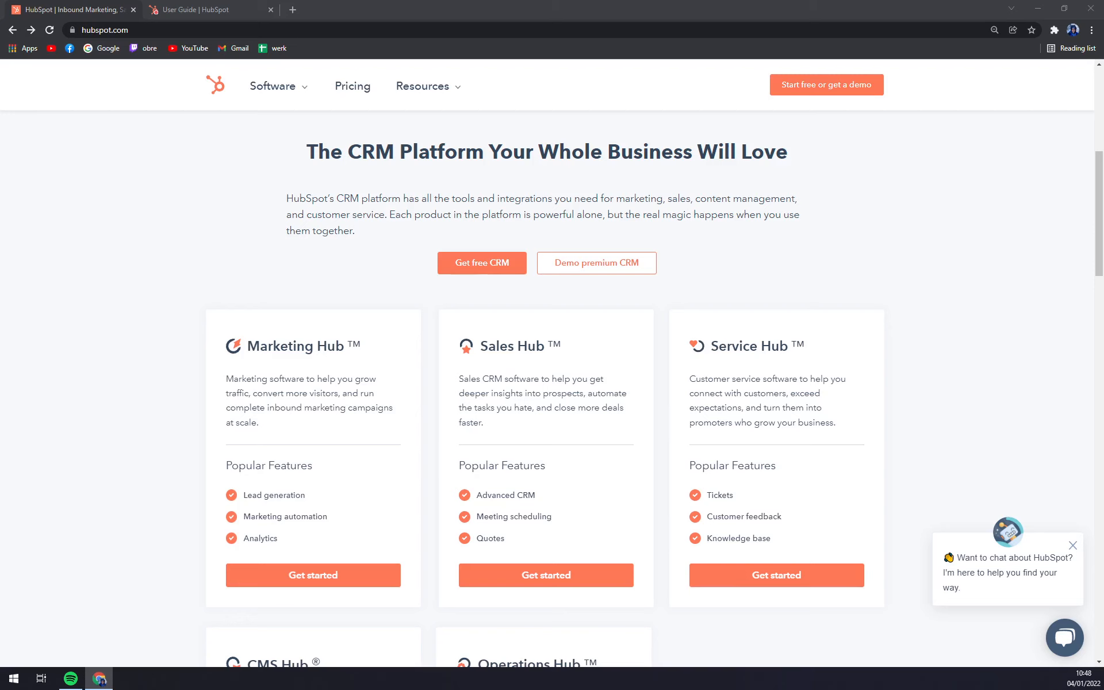
# - Bring the SaaSworthy HubSpot CRM pricing tab into this Chrome window and scroll its tiers
pyautogui.moveTo(0, 10); pyautogui.dragTo(346, 10)
pyautogui.scroll(-1, 505, 207)
pyautogui.scroll(-1, 506, 207)
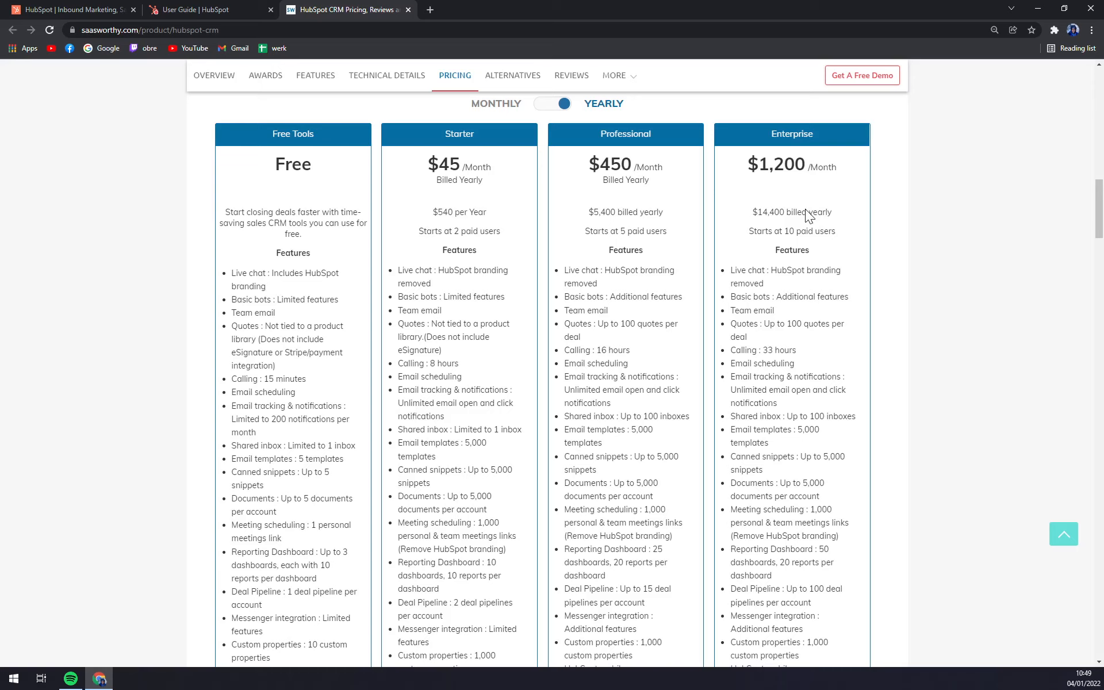
# - Review the Free-to-Enterprise feature lists, then detach the pricing page into its own window
pyautogui.scroll(-4, 640, 354)
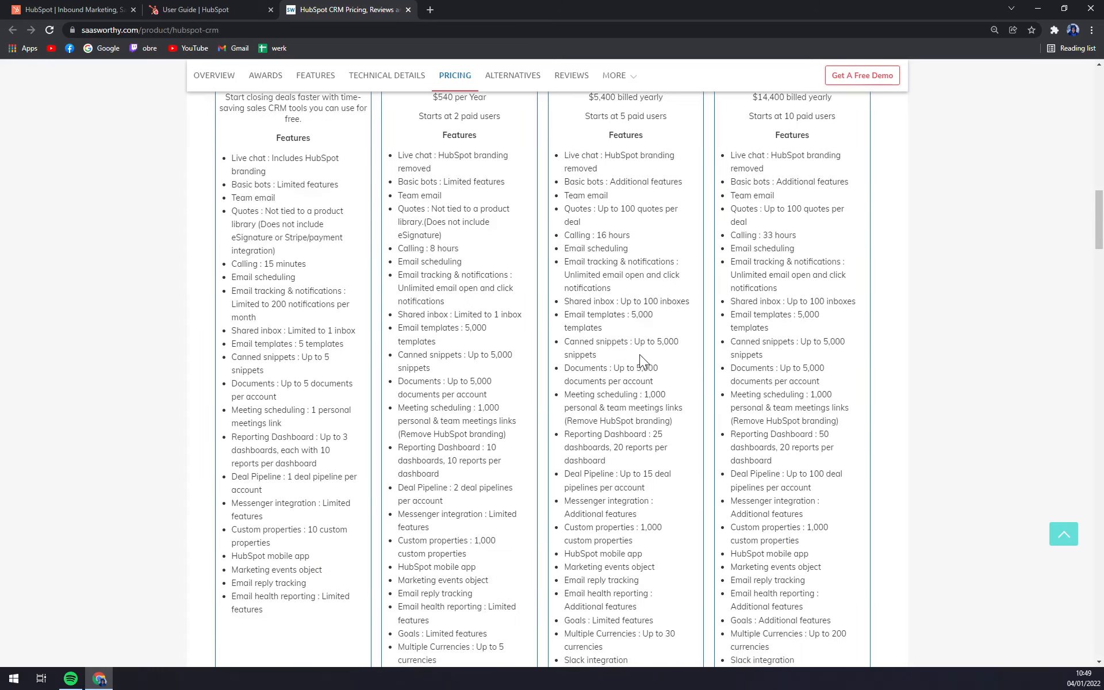
pyautogui.scroll(-13, 652, 351)
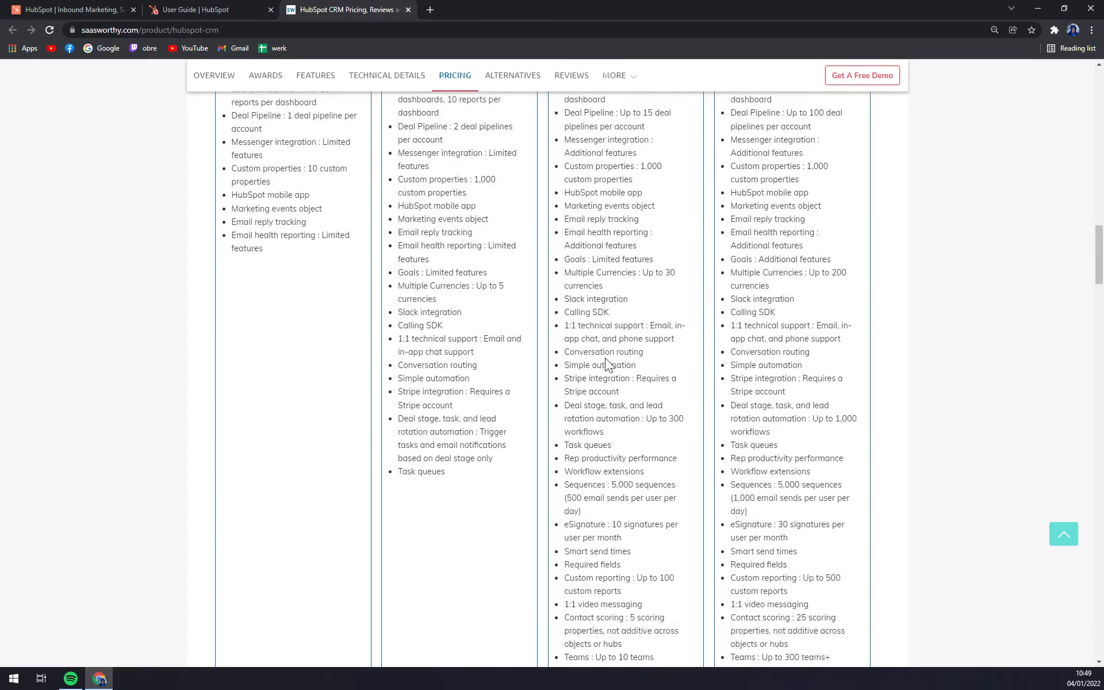
pyautogui.scroll(-8, 672, 398)
pyautogui.scroll(10, 672, 401)
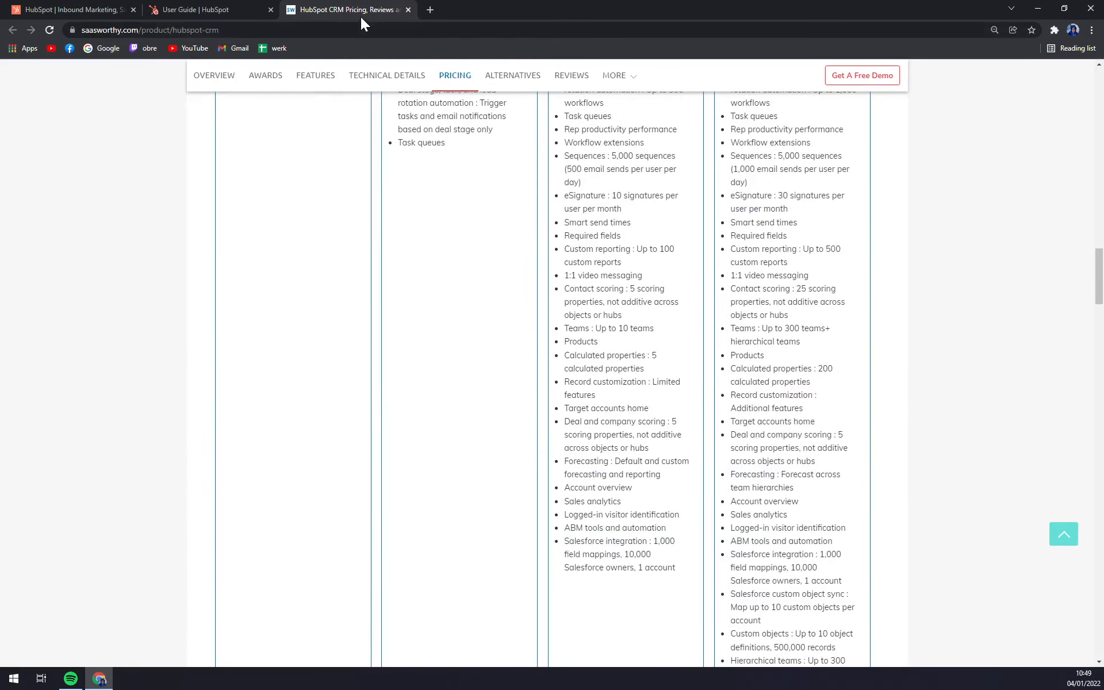
pyautogui.moveTo(361, 15); pyautogui.dragTo(0, 136)
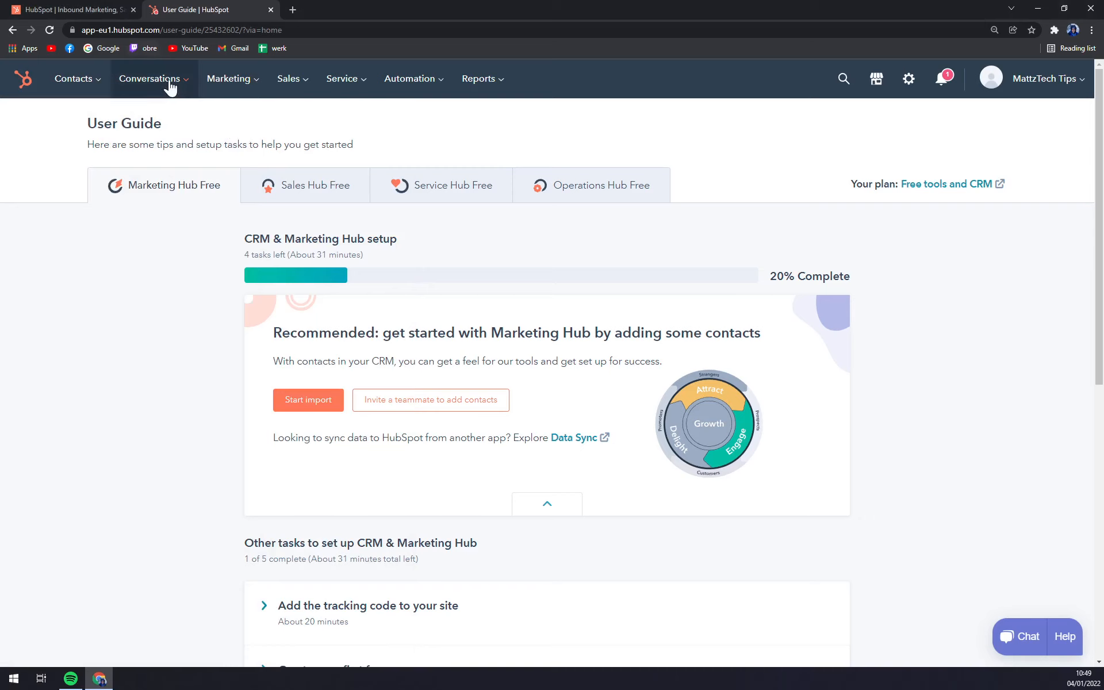
# - Glance over the HubSpot home page, then return to the CRM User Guide
pyautogui.click(115, 9)
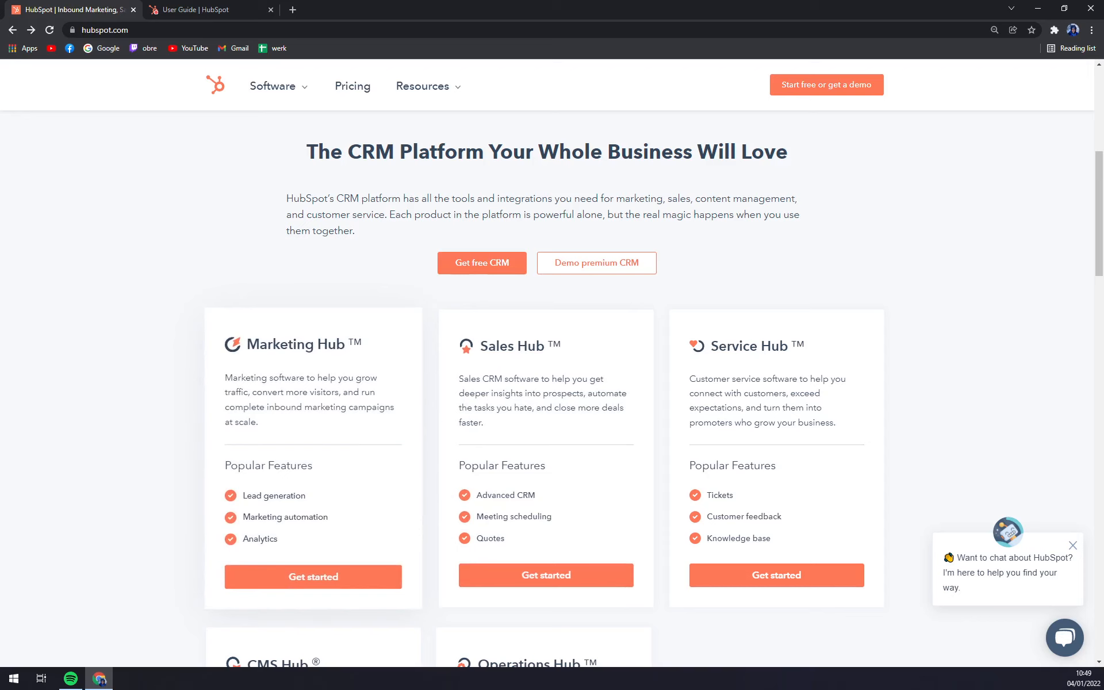
pyautogui.scroll(-5, 517, 366)
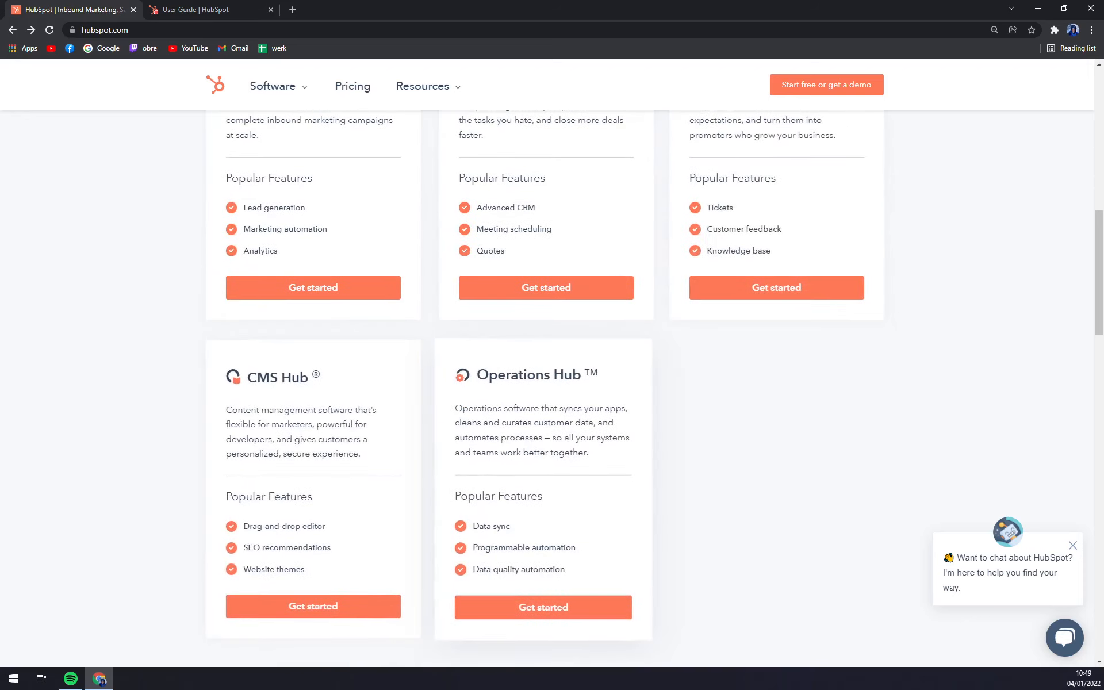
pyautogui.scroll(12, 428, 353)
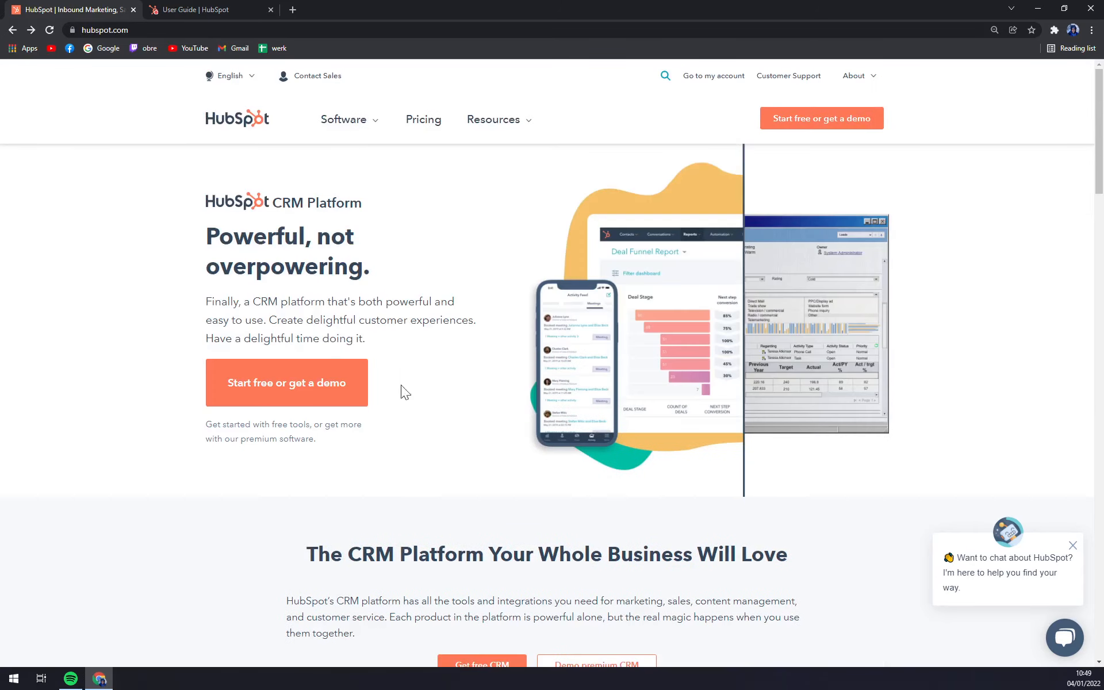
pyautogui.click(227, 9)
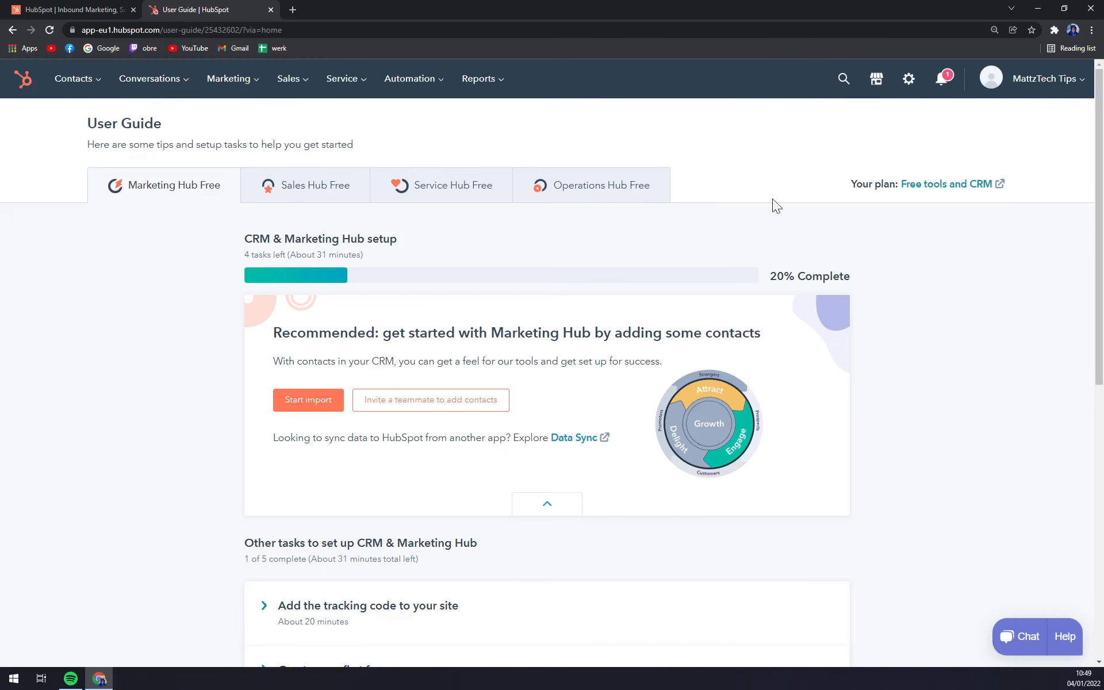
# - Read the notifications, choose Maybe later for browser notifications, and close the panel
pyautogui.click(941, 78)
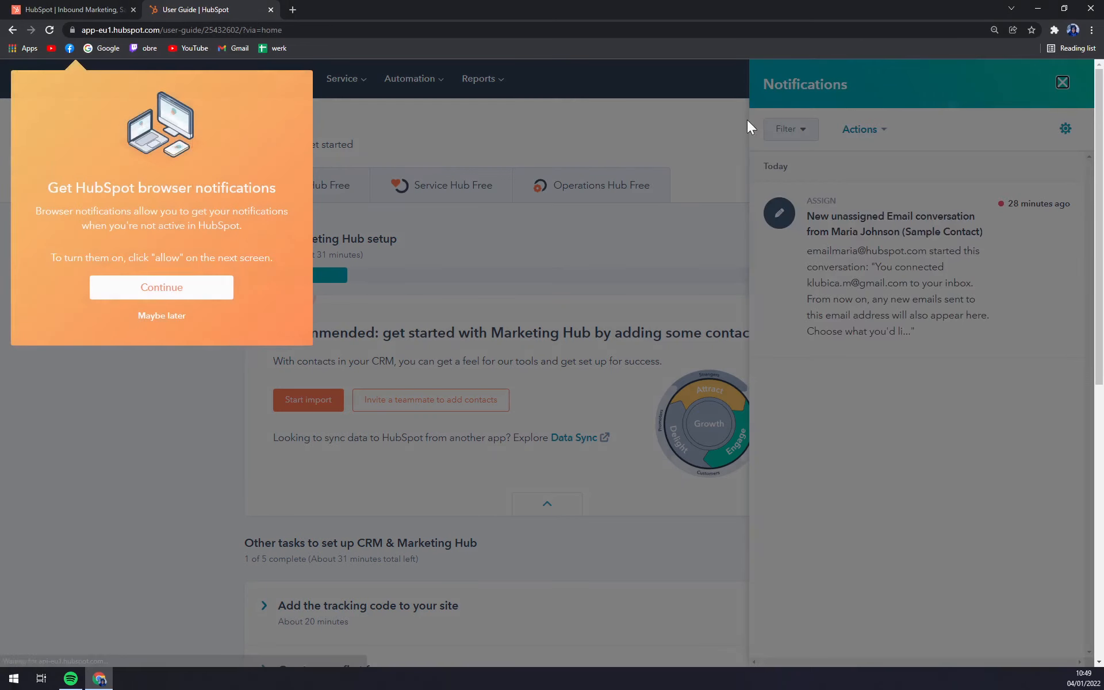
pyautogui.click(157, 316)
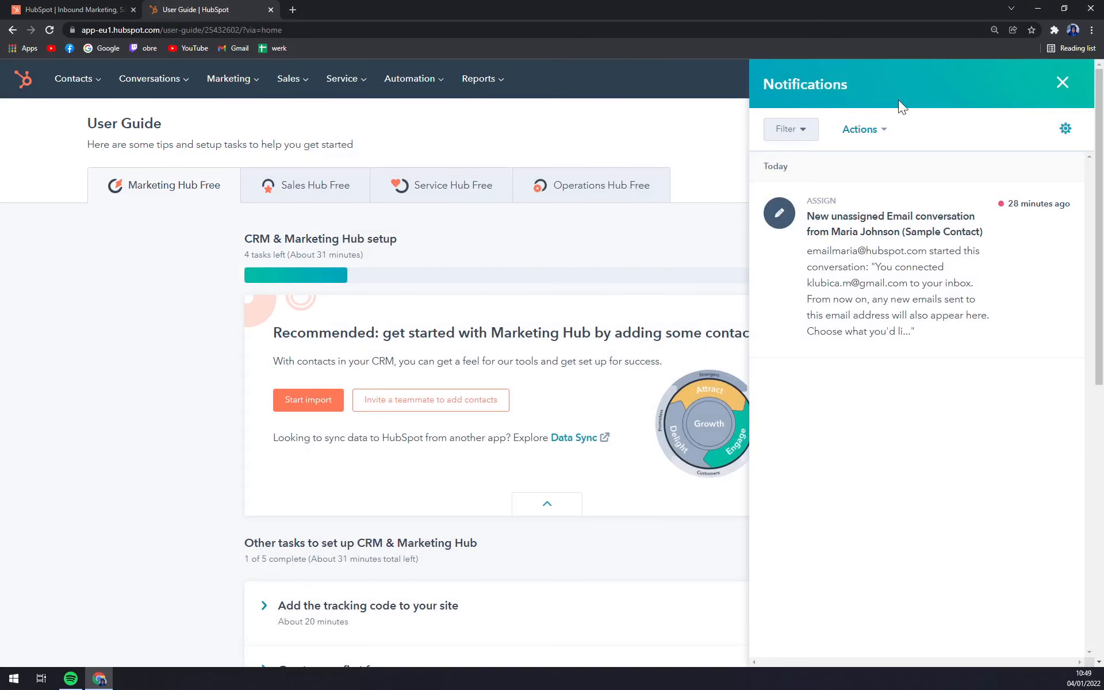
pyautogui.click(1062, 82)
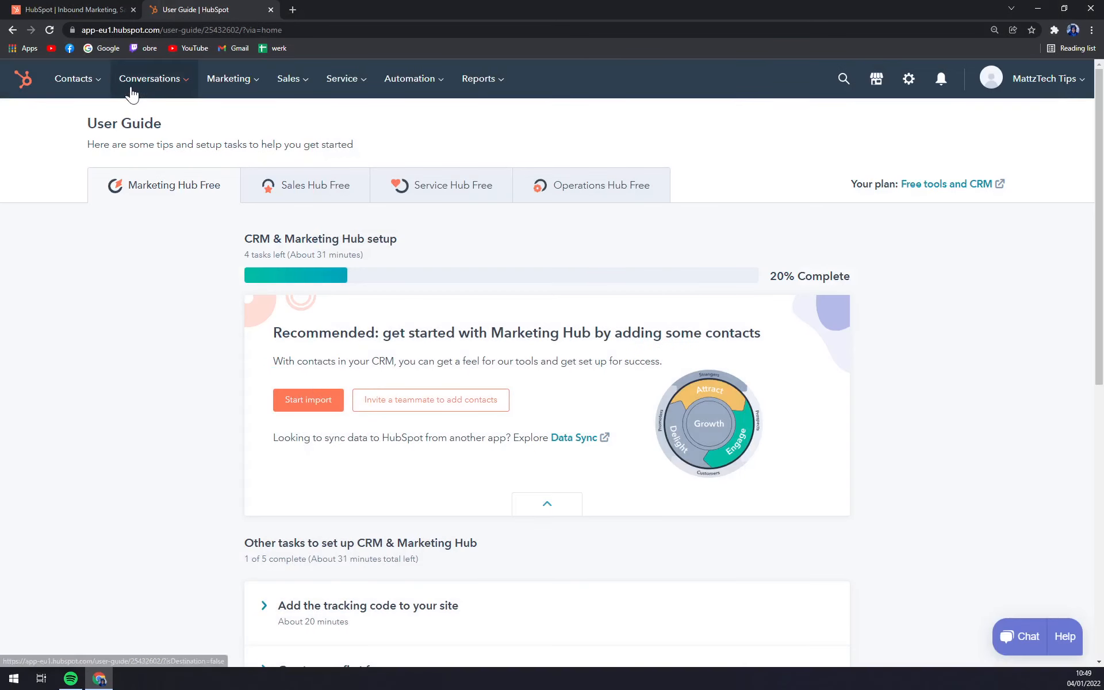
pyautogui.scroll(-7, 202, 374)
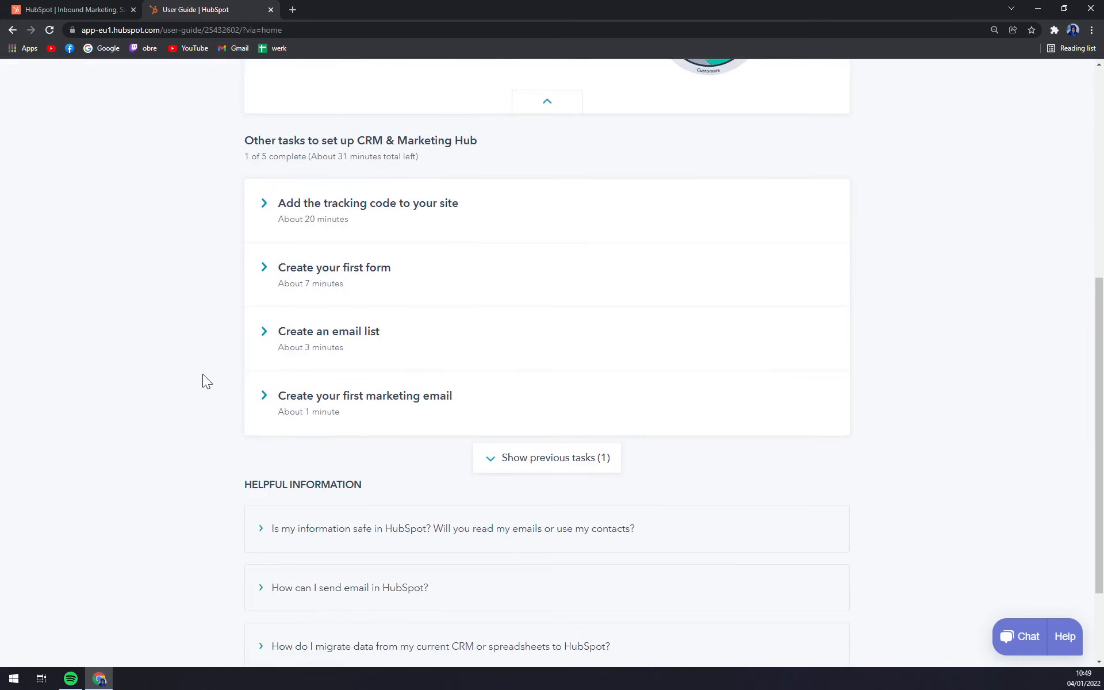
pyautogui.scroll(2, 202, 374)
pyautogui.scroll(-4, 202, 373)
pyautogui.scroll(9, 198, 376)
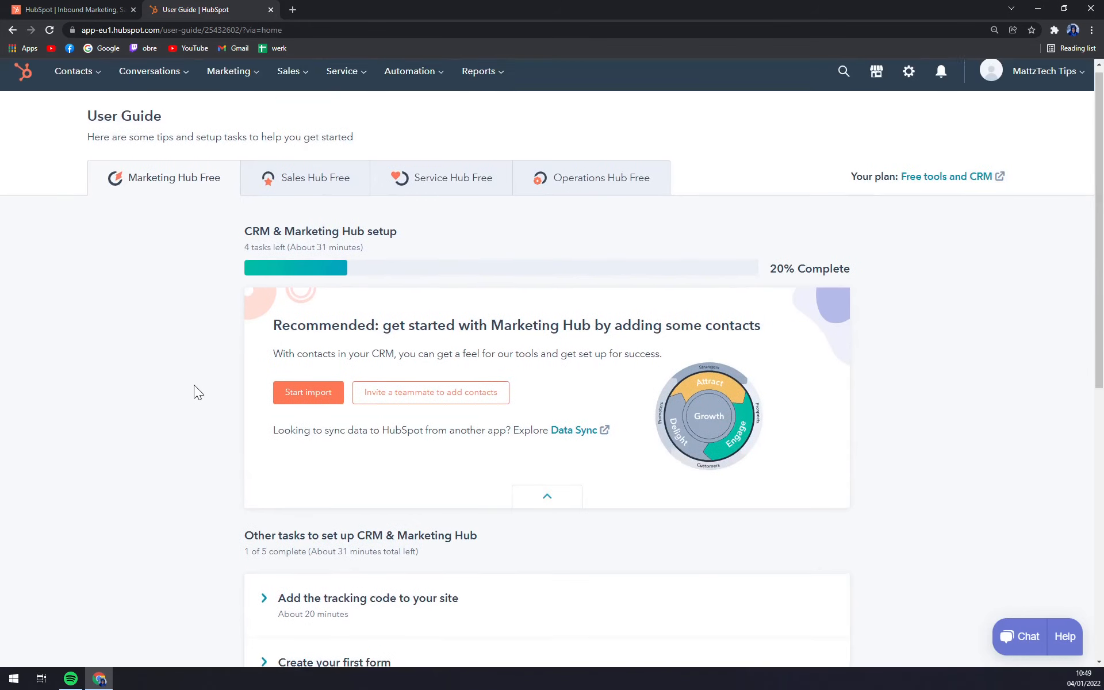
pyautogui.scroll(1, 192, 375)
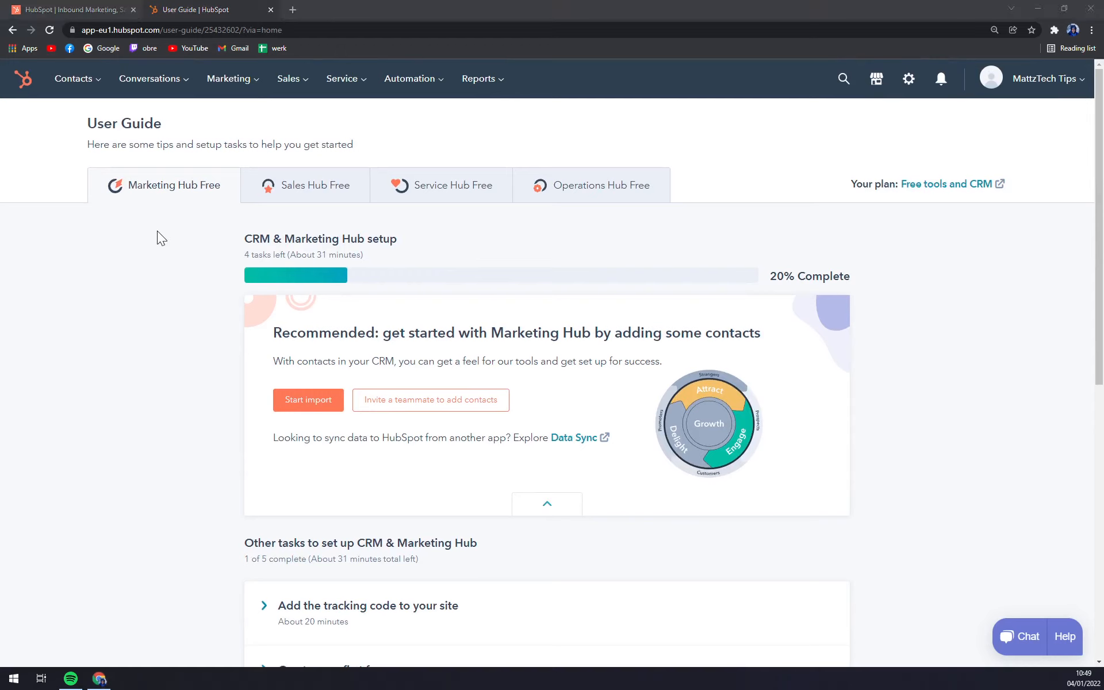
pyautogui.click(144, 260)
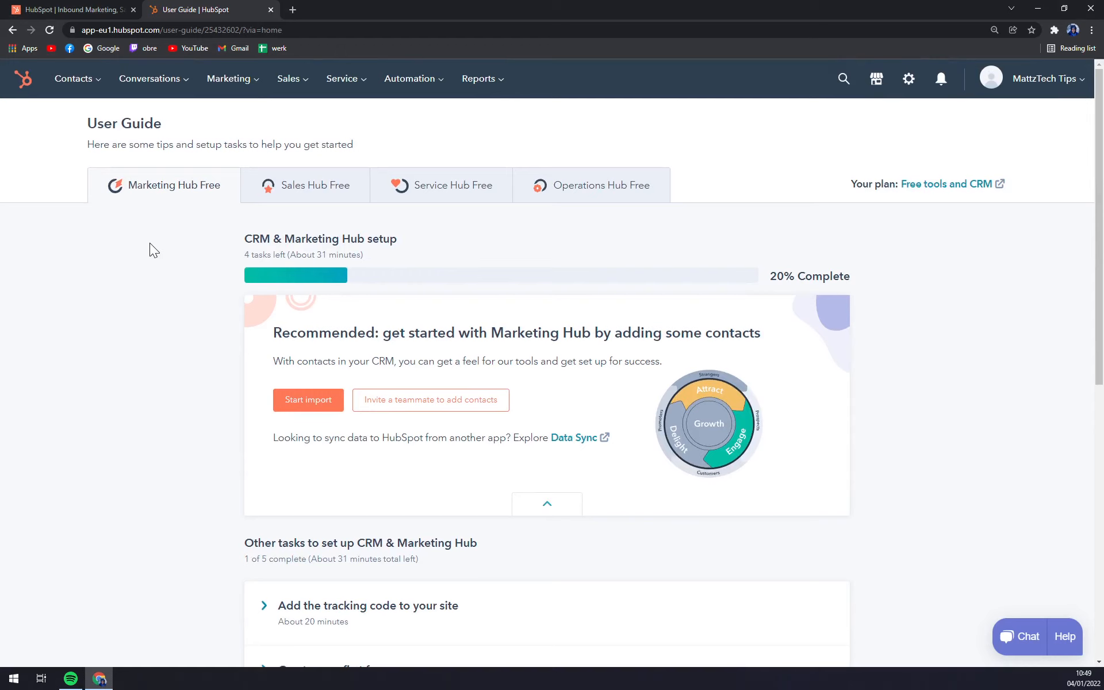
# - Open the Contacts list with its 2 sample records
pyautogui.moveTo(73, 79)
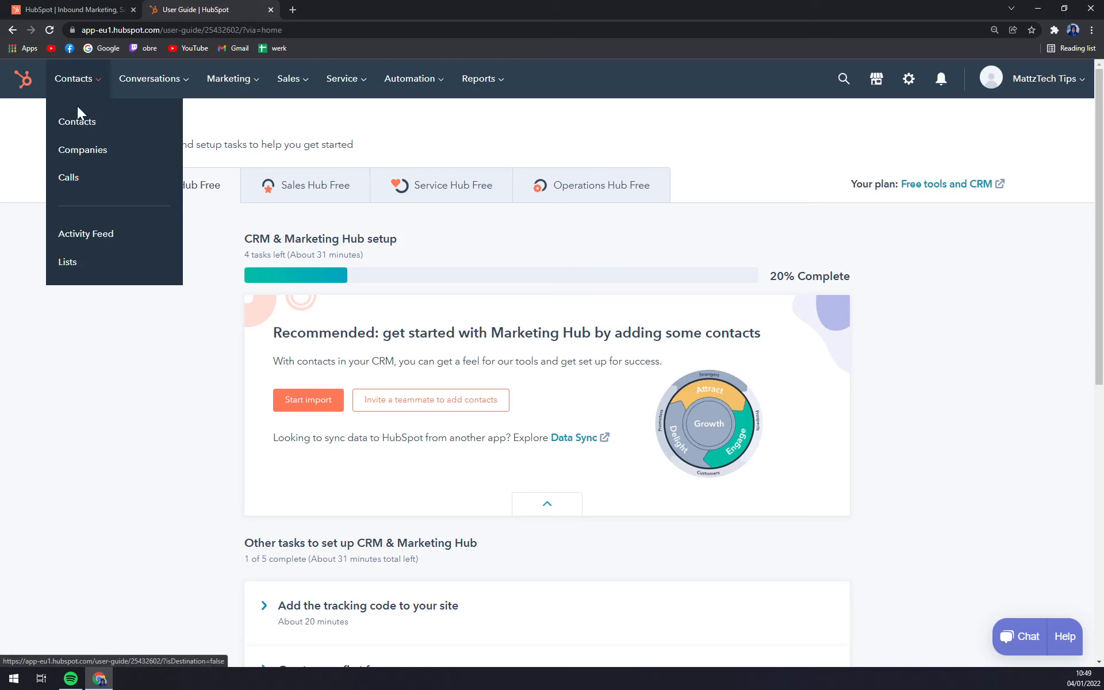
pyautogui.click(80, 122)
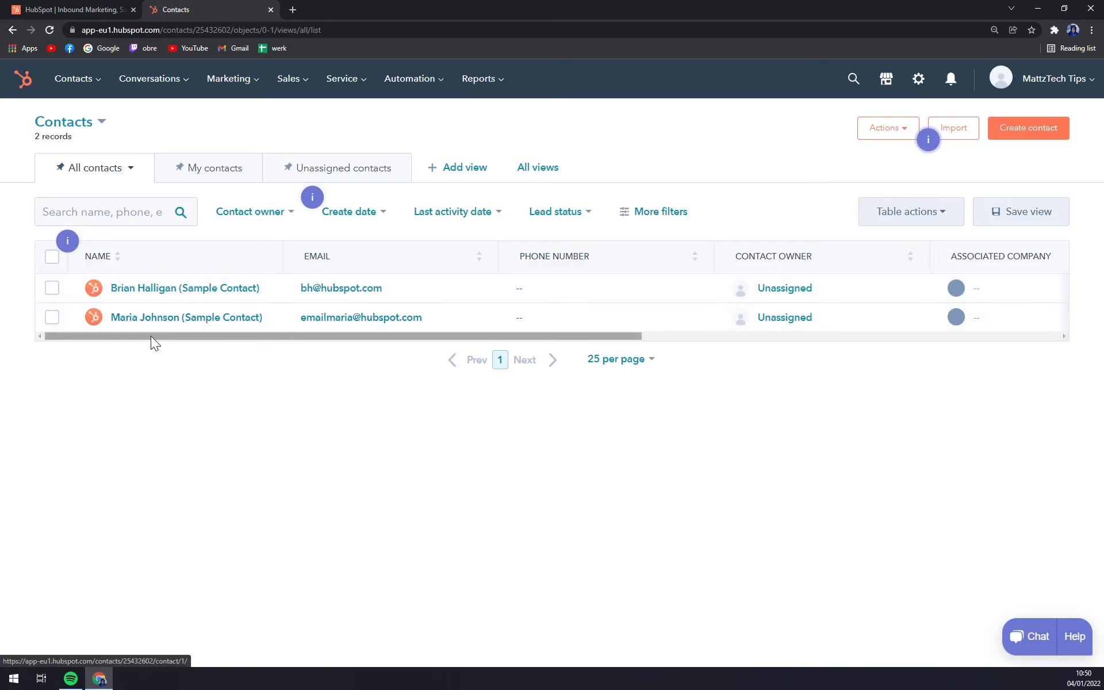
pyautogui.moveTo(152, 337); pyautogui.dragTo(101, 355)
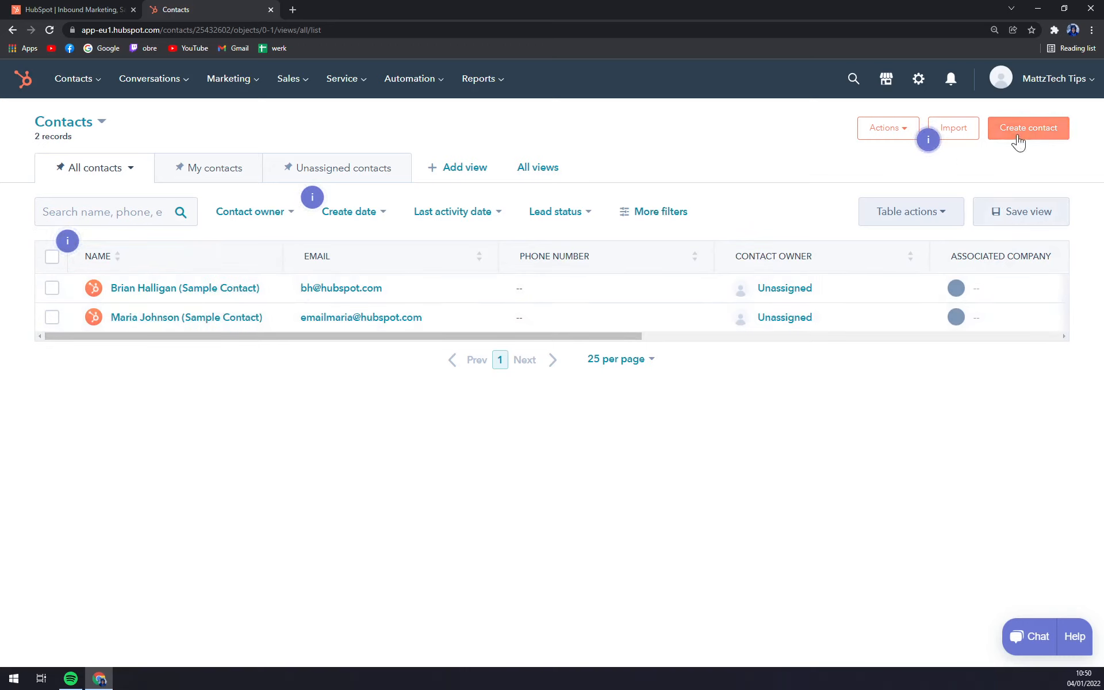
# - Peek at the Import page, return, and open the Create contact form
pyautogui.click(958, 137)
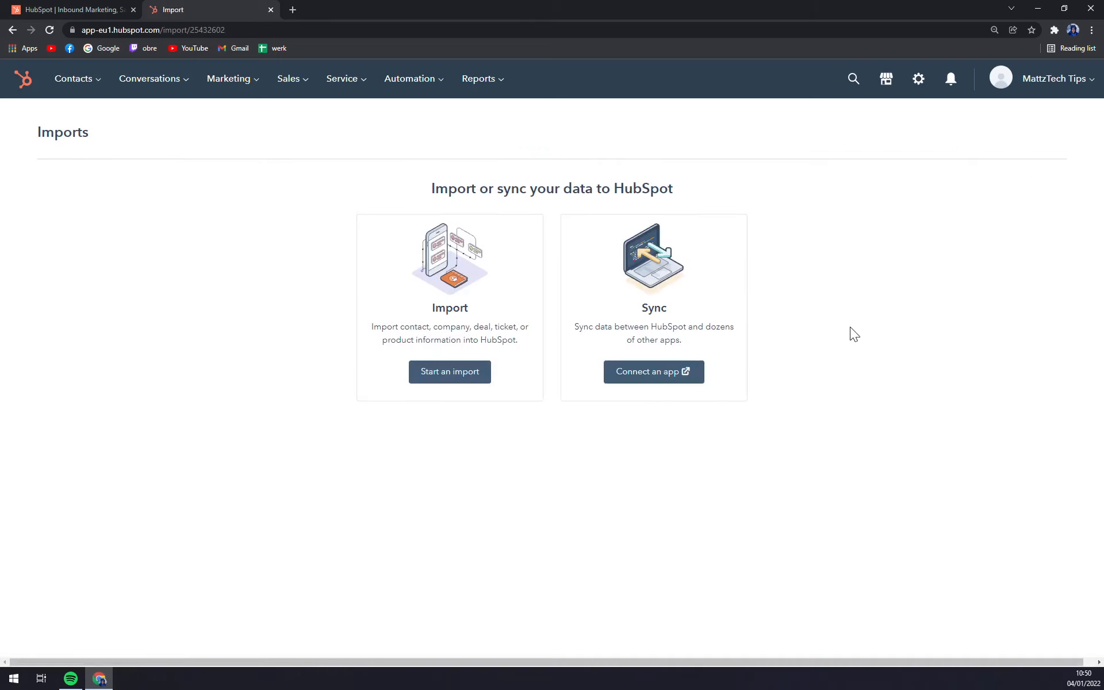
pyautogui.hotkey('alt', 'Left')
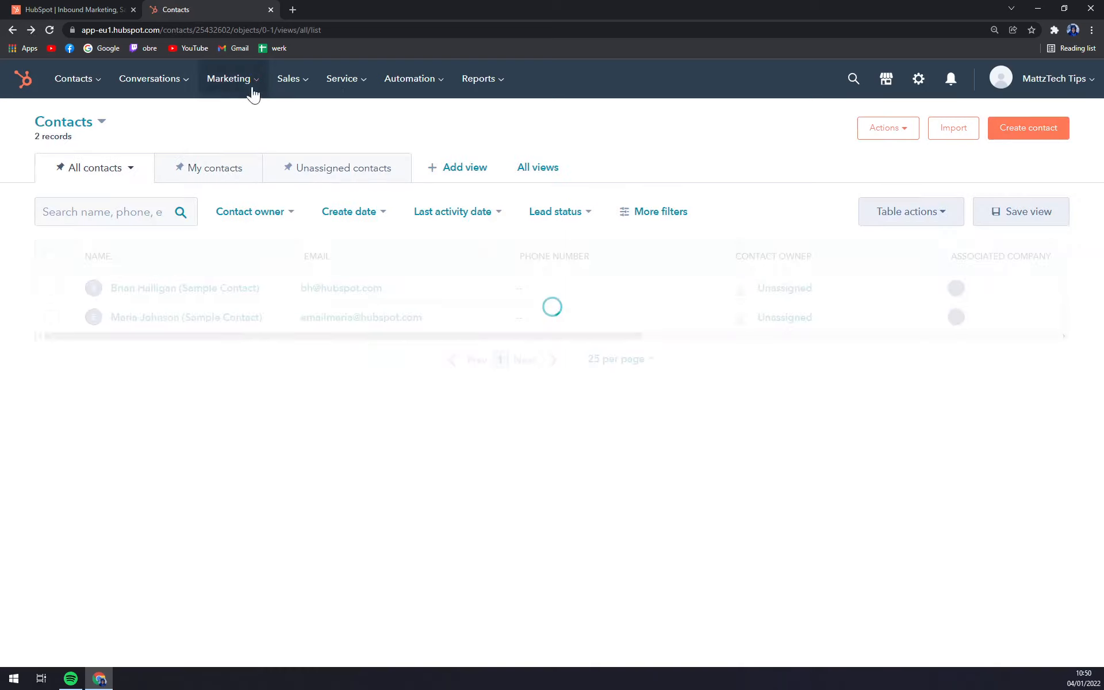
pyautogui.click(1033, 134)
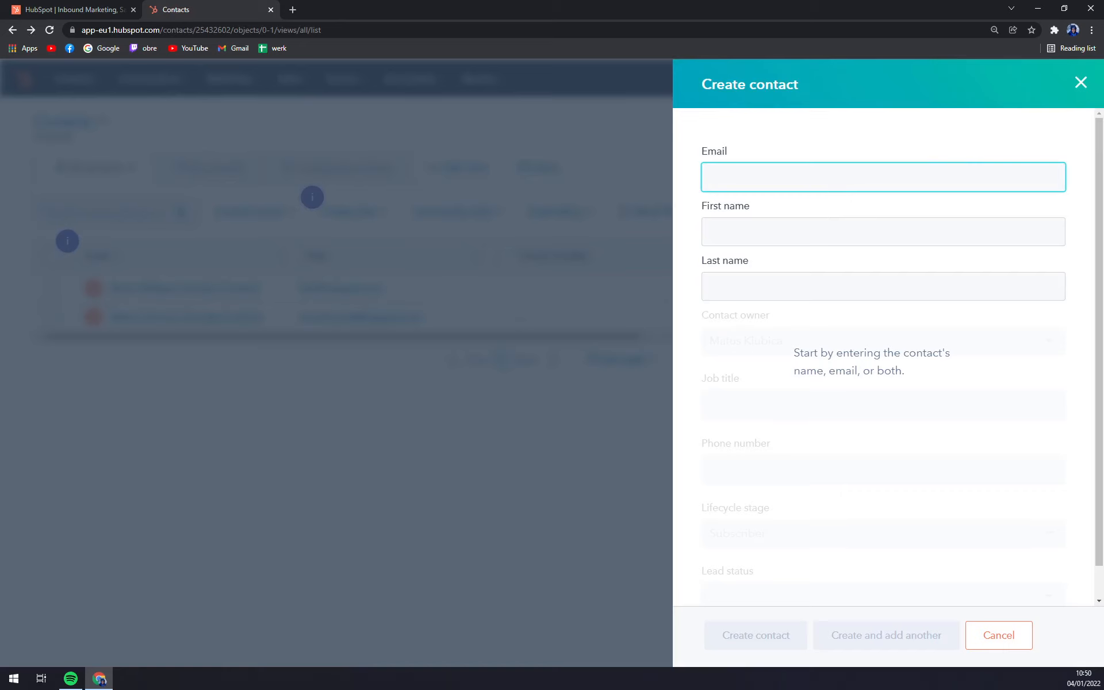
# - Enter the contact's email, first and last name, and job title CEO
pyautogui.click(835, 181)
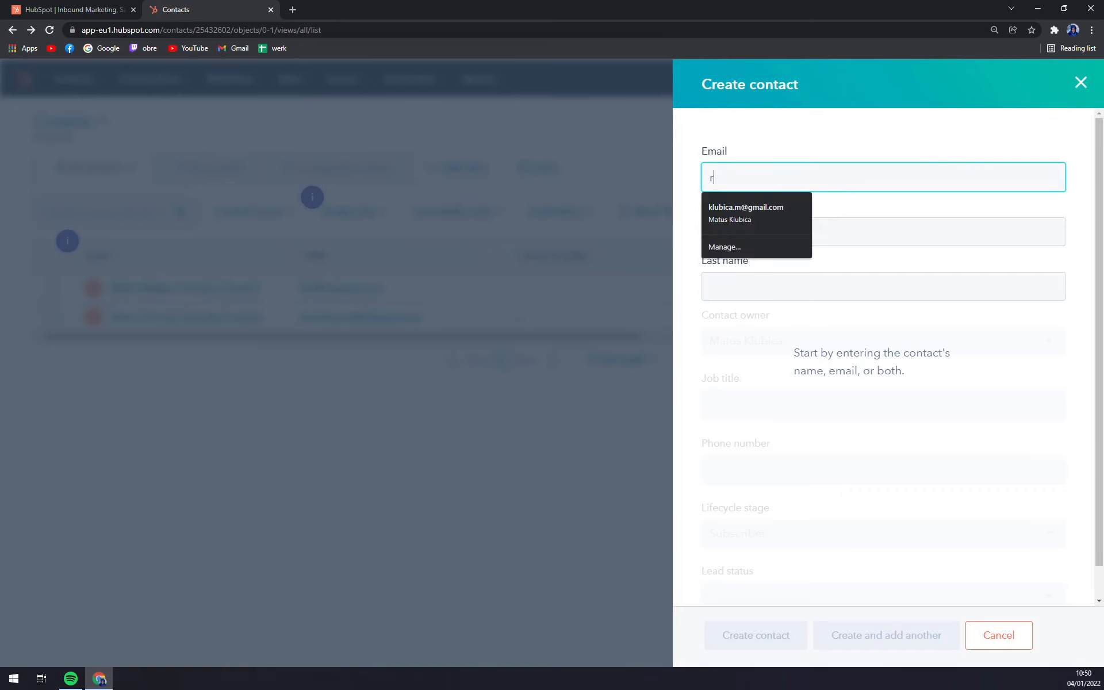
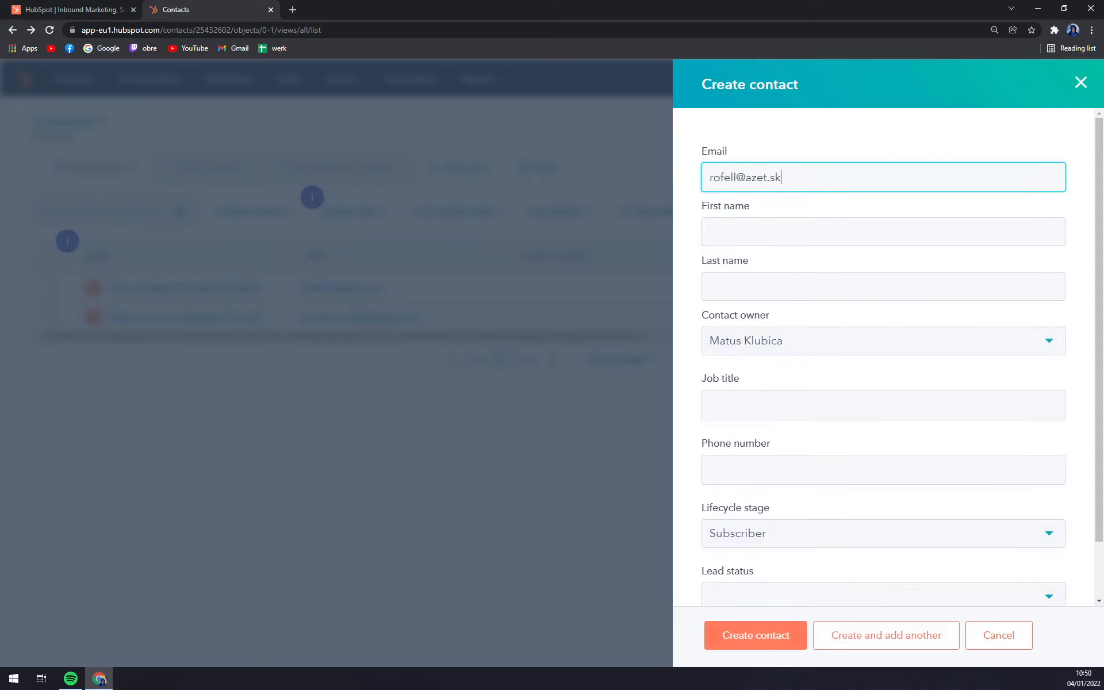
pyautogui.click(800, 356)
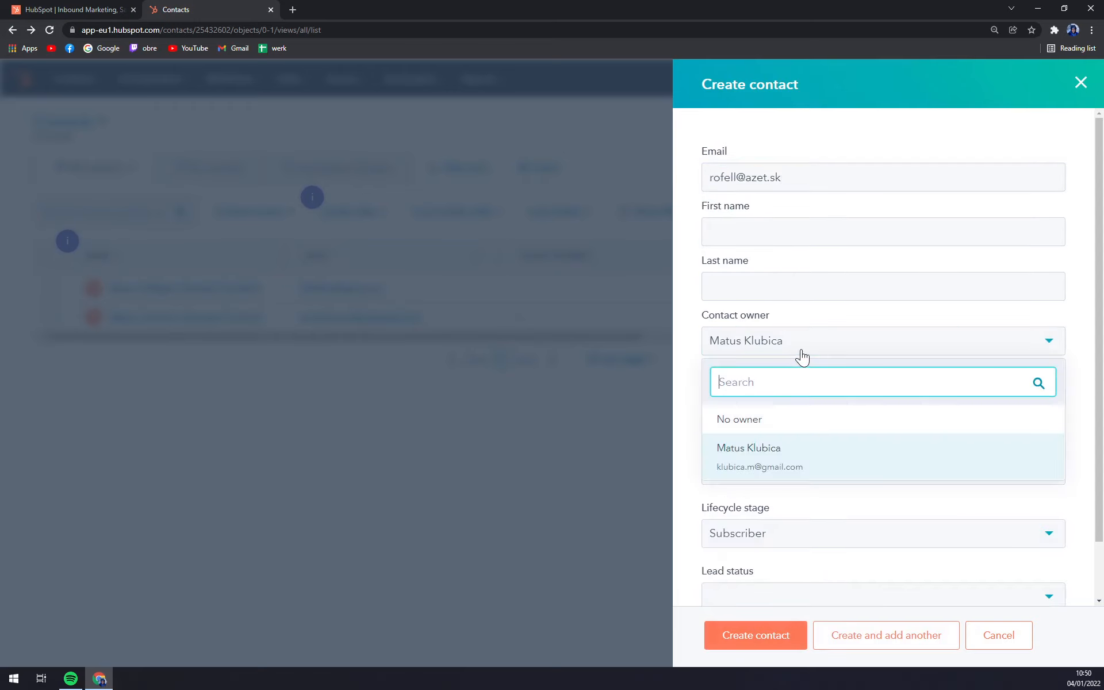
pyautogui.click(818, 232)
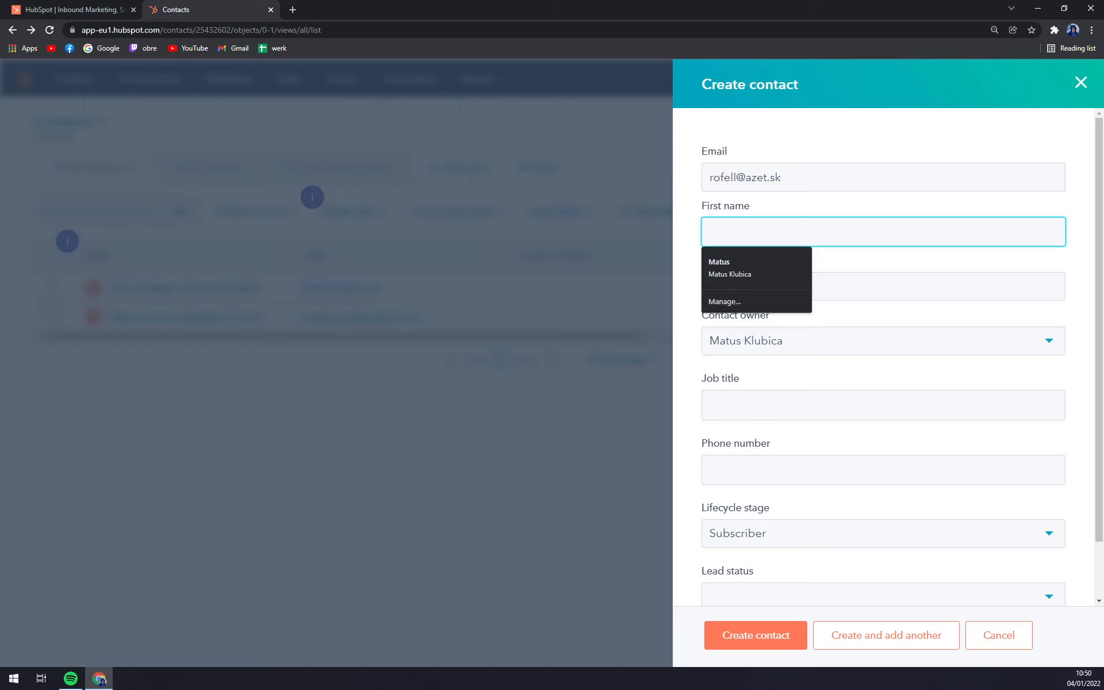
pyautogui.write('Adam')
pyautogui.press('Tab')
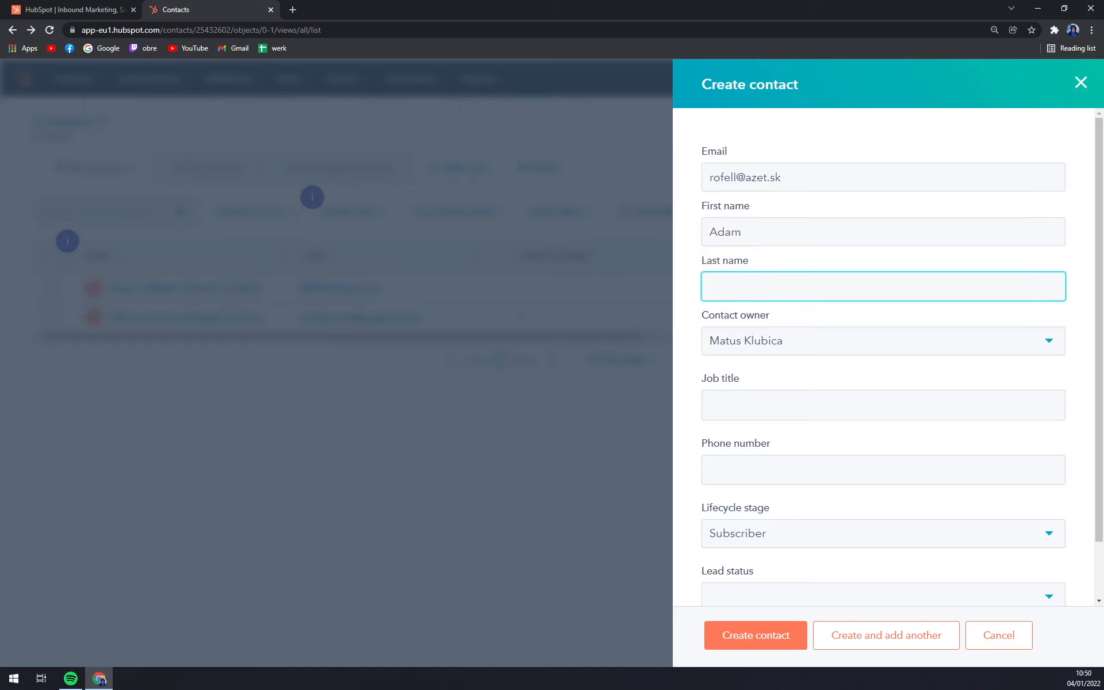
pyautogui.press('Tab')
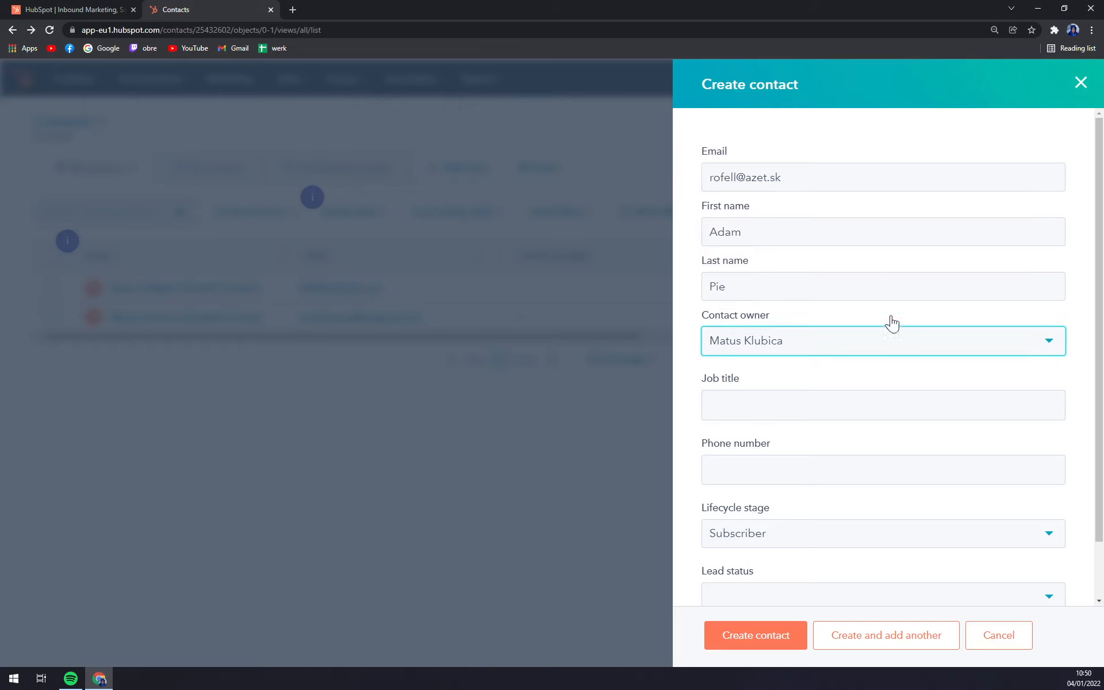
pyautogui.press('Tab')
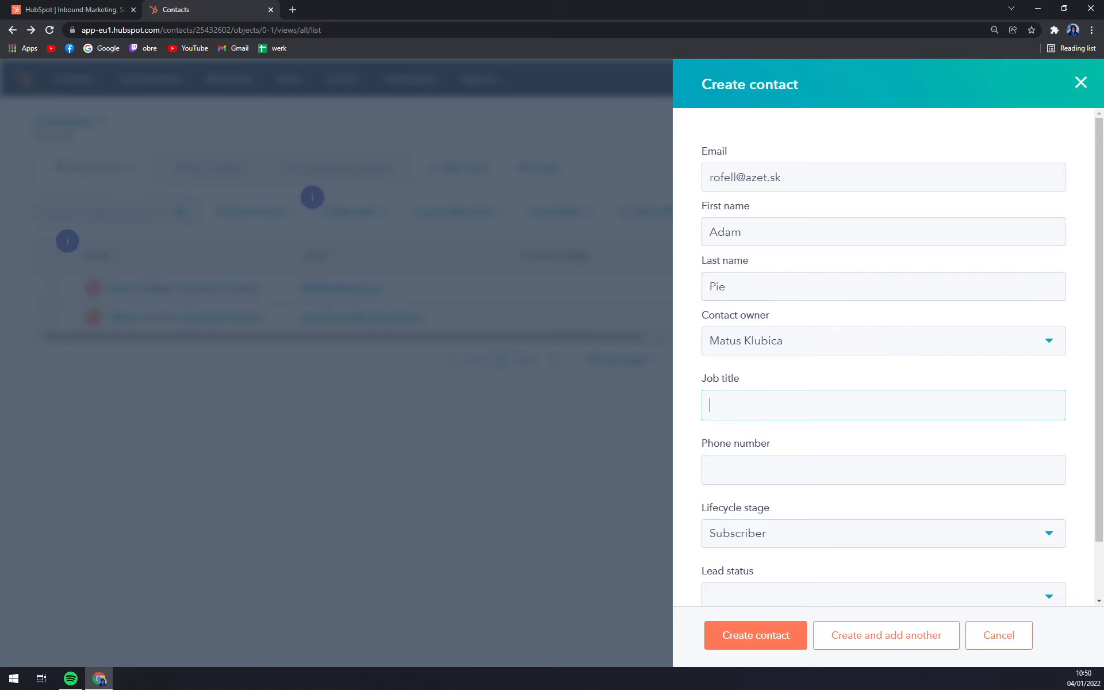
pyautogui.press('Tab')
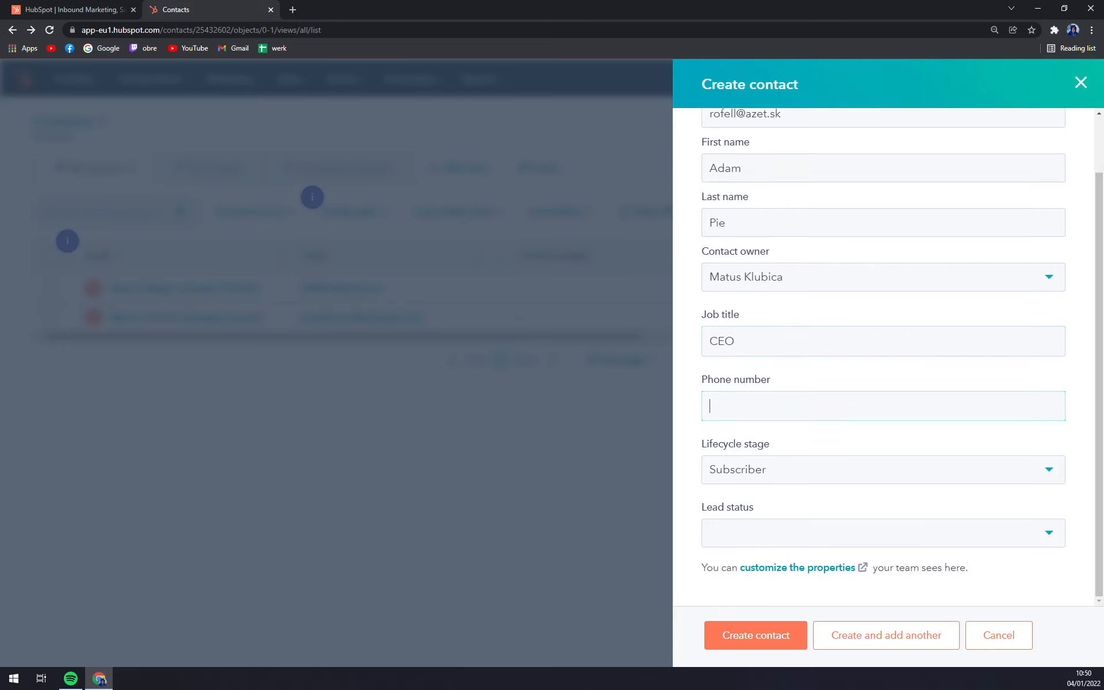
# - Set lifecycle stage to Lead and lead status to New, then create the contact
pyautogui.click(788, 479)
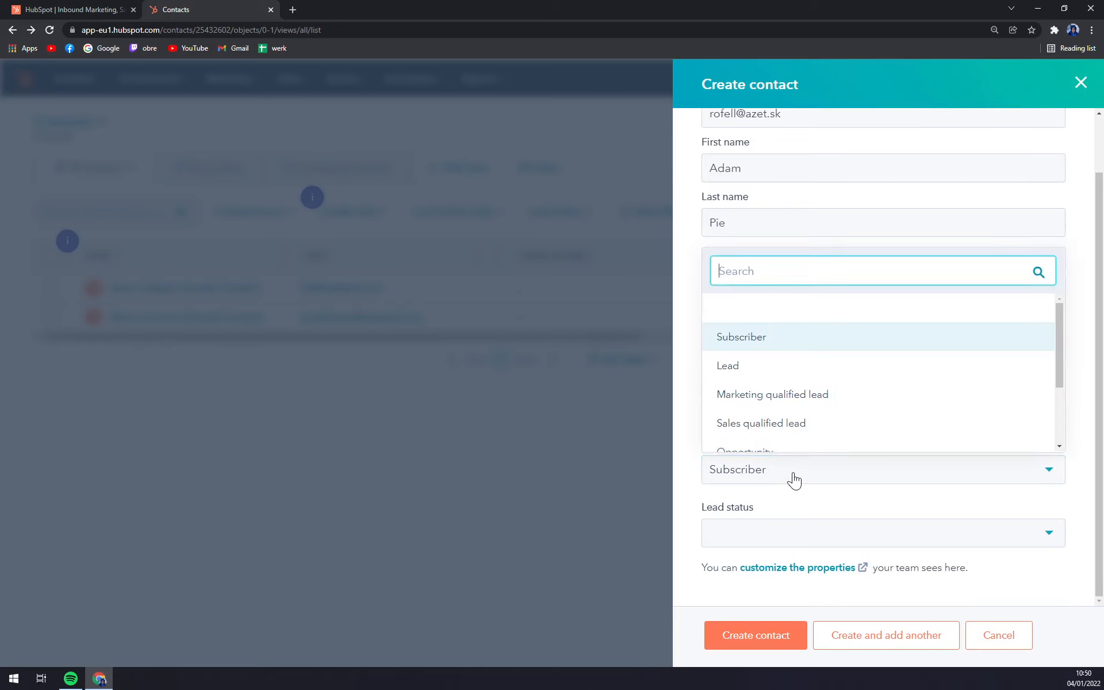
pyautogui.scroll(-3, 779, 367)
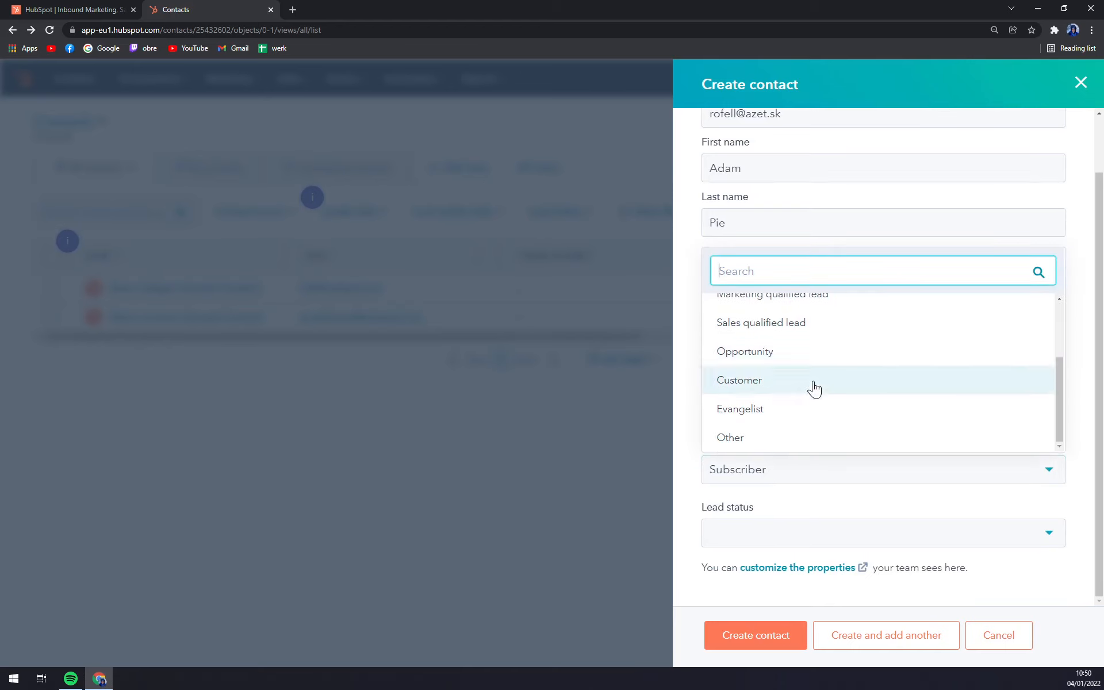
pyautogui.scroll(3, 799, 397)
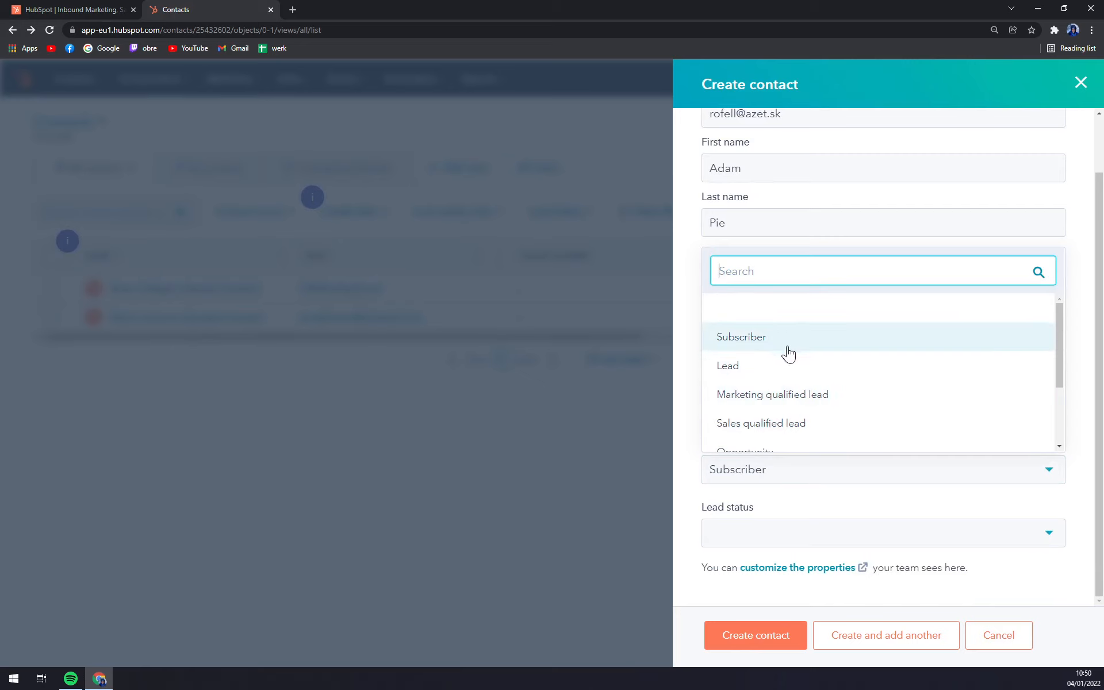
pyautogui.scroll(-1, 786, 371)
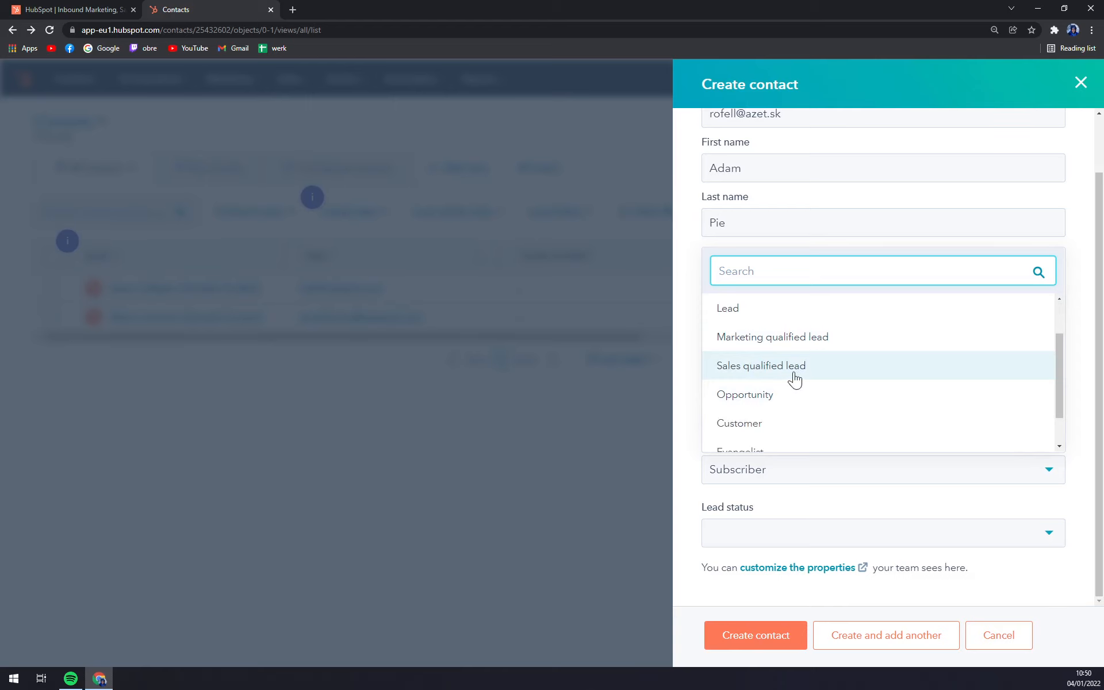
pyautogui.scroll(-1, 785, 402)
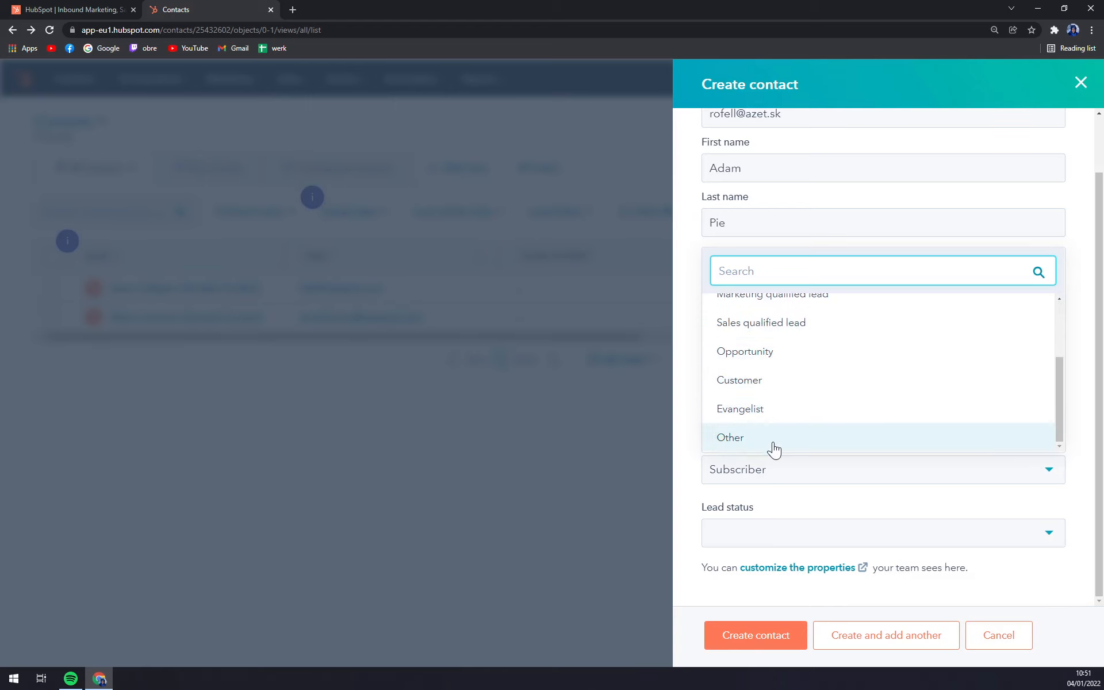
pyautogui.scroll(1, 774, 397)
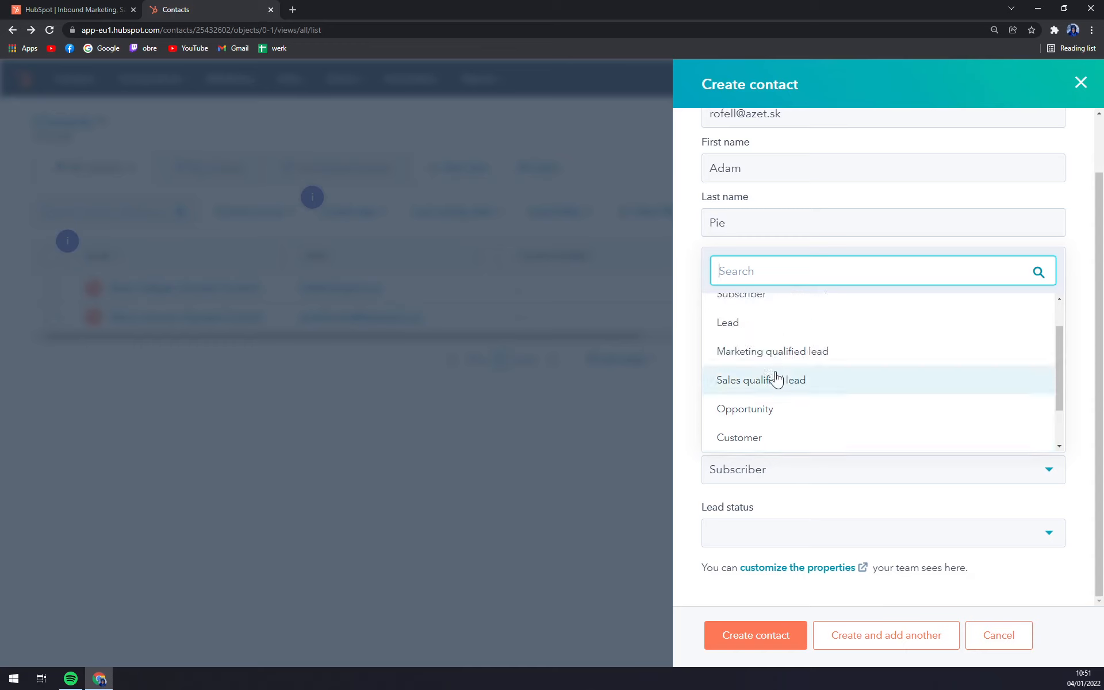
pyautogui.click(753, 327)
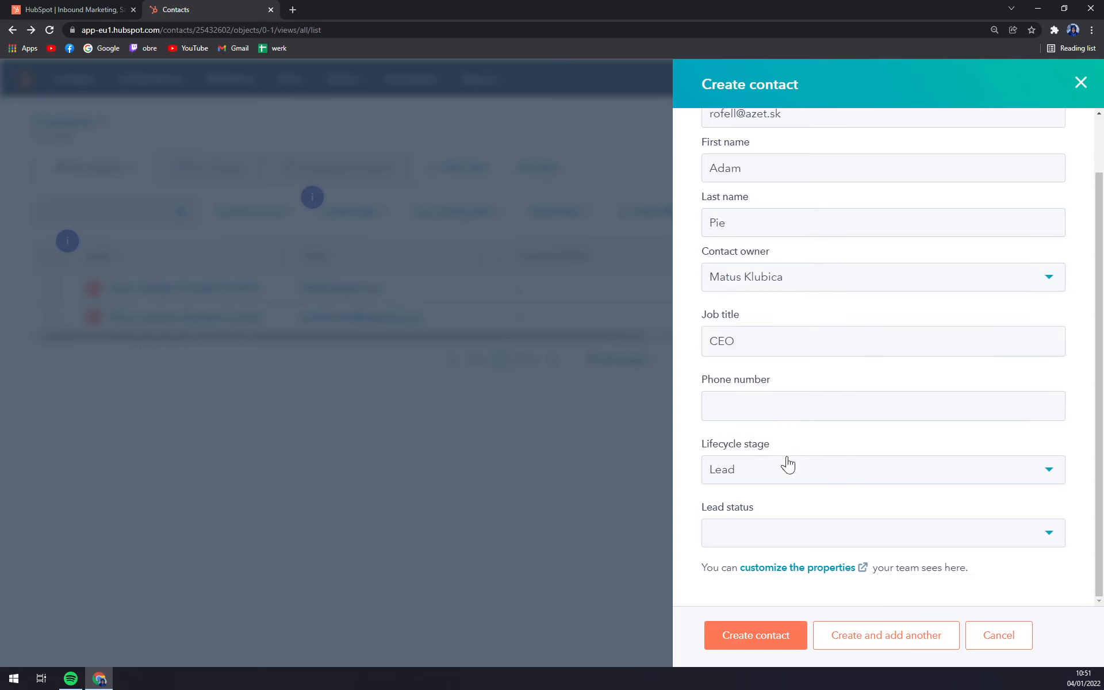
pyautogui.click(748, 538)
pyautogui.scroll(-1, 759, 446)
pyautogui.scroll(1, 744, 402)
pyautogui.click(739, 370)
pyautogui.click(759, 635)
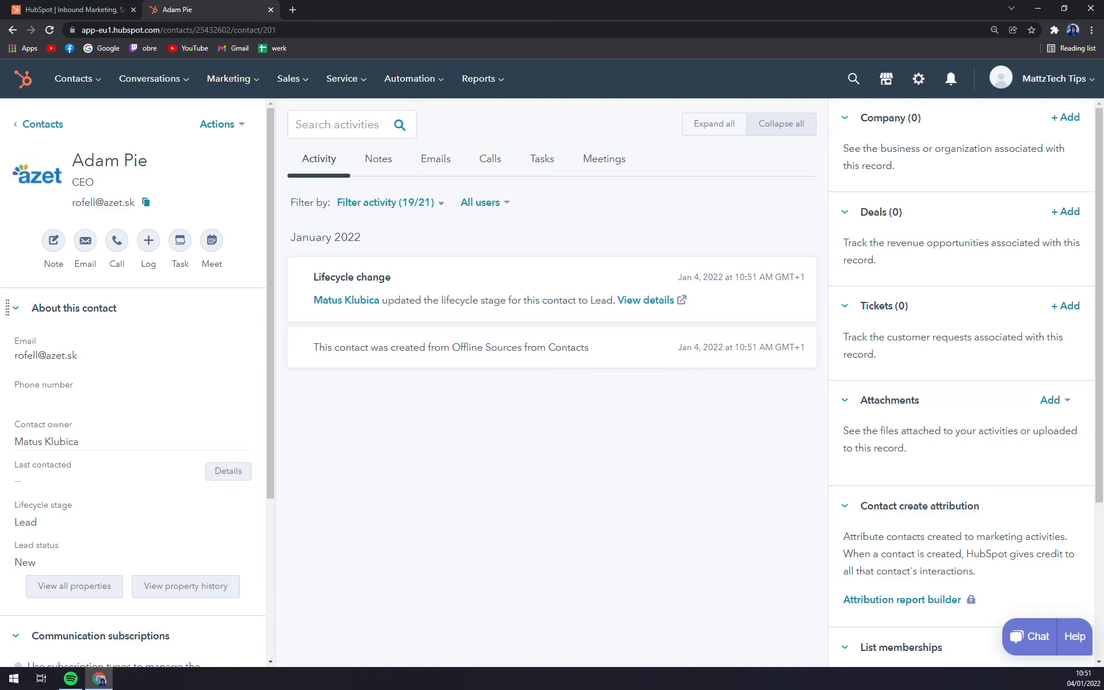
# - Look over the new contact's record and go back to the 3-record Contacts list
pyautogui.scroll(-4, 144, 460)
pyautogui.scroll(4, 174, 535)
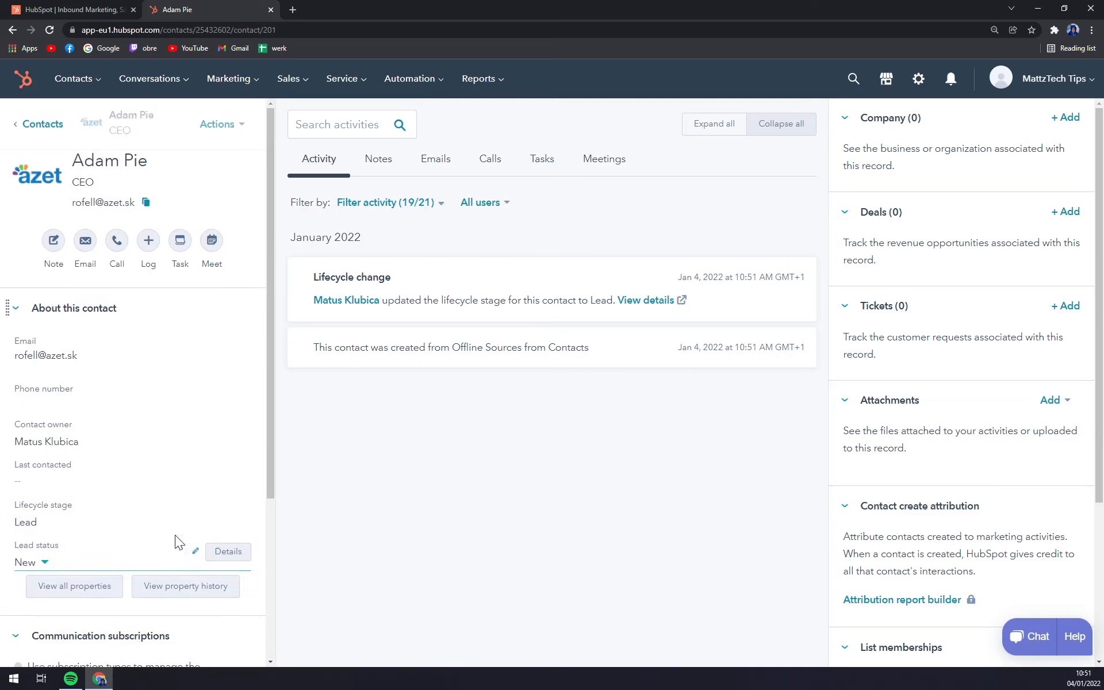
pyautogui.click(41, 124)
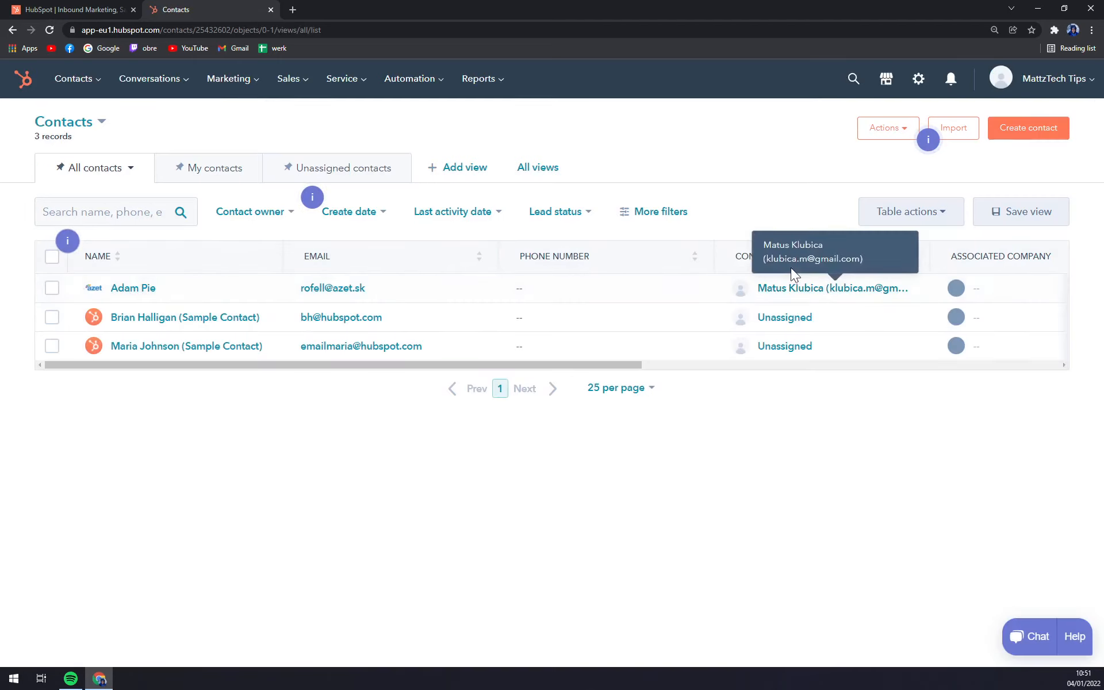
# - Assign the account's user as owner of an unassigned sample contact
pyautogui.click(777, 338)
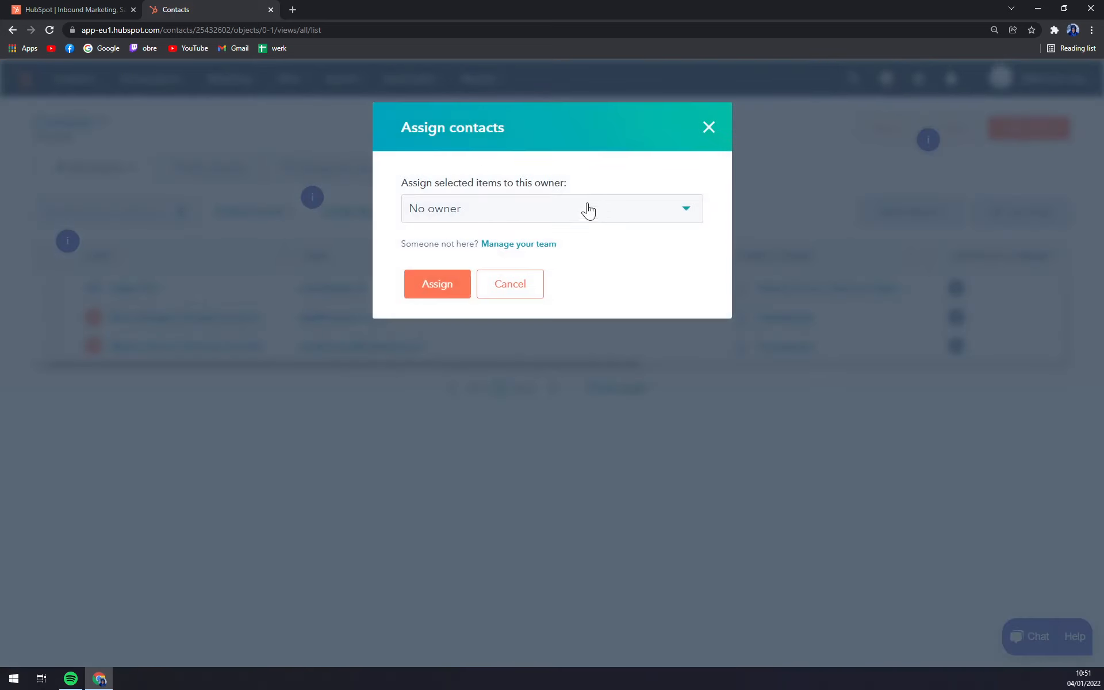
pyautogui.click(533, 216)
pyautogui.click(540, 266)
pyautogui.click(443, 288)
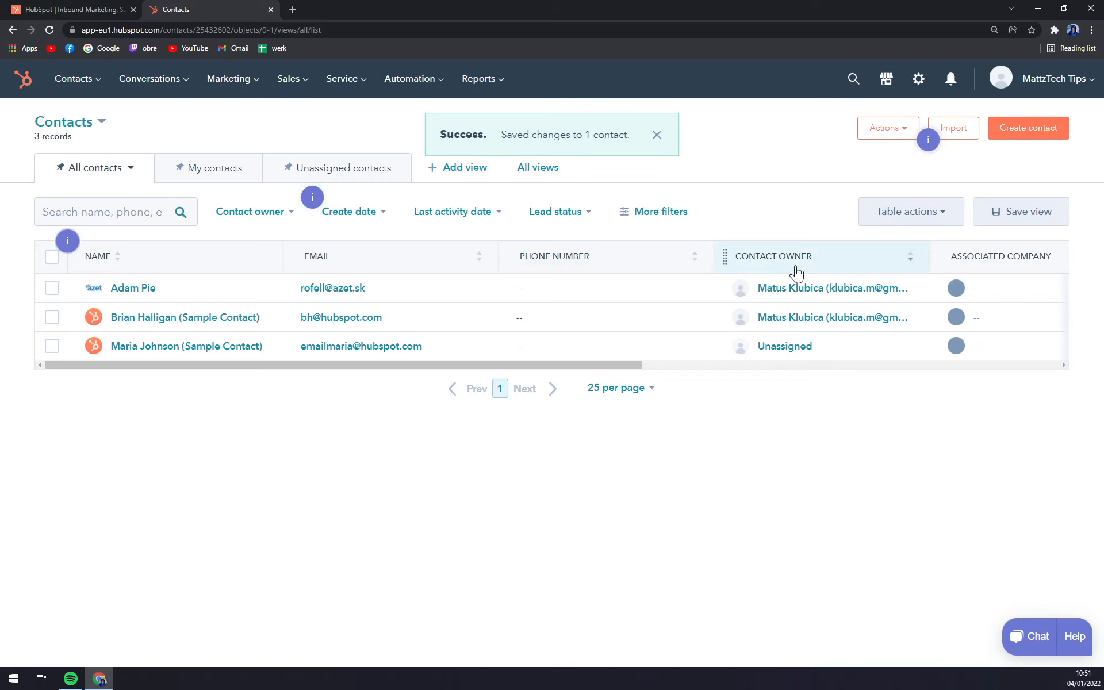
# - Check the My contacts and Unassigned contacts views, then return to All contacts
pyautogui.click(216, 178)
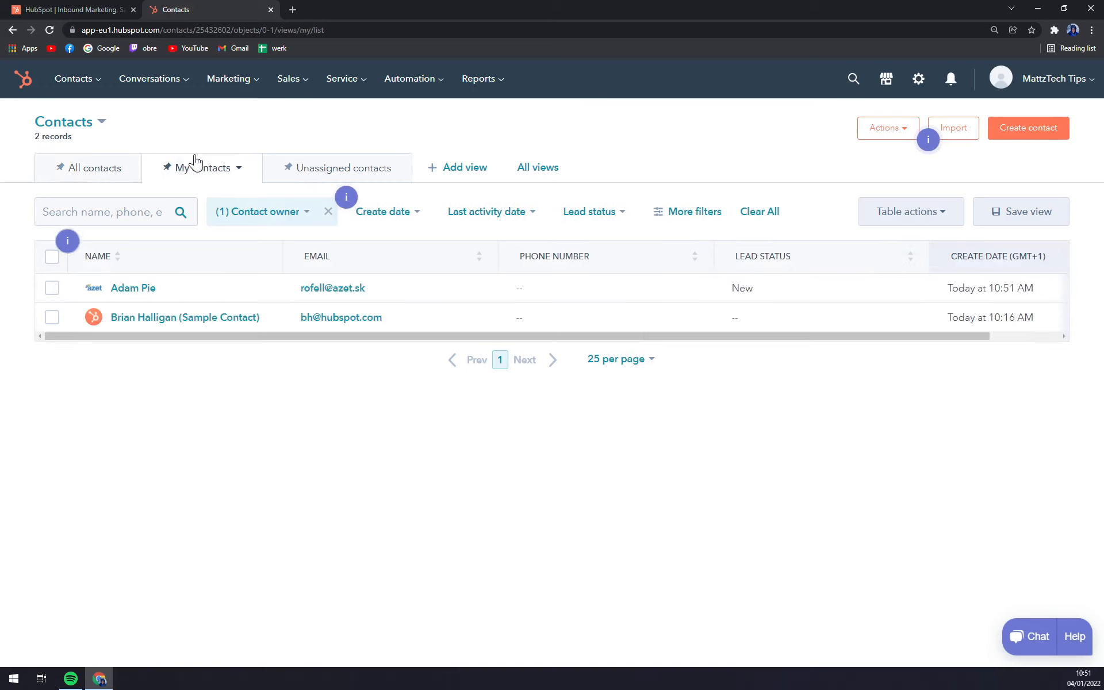
pyautogui.click(94, 172)
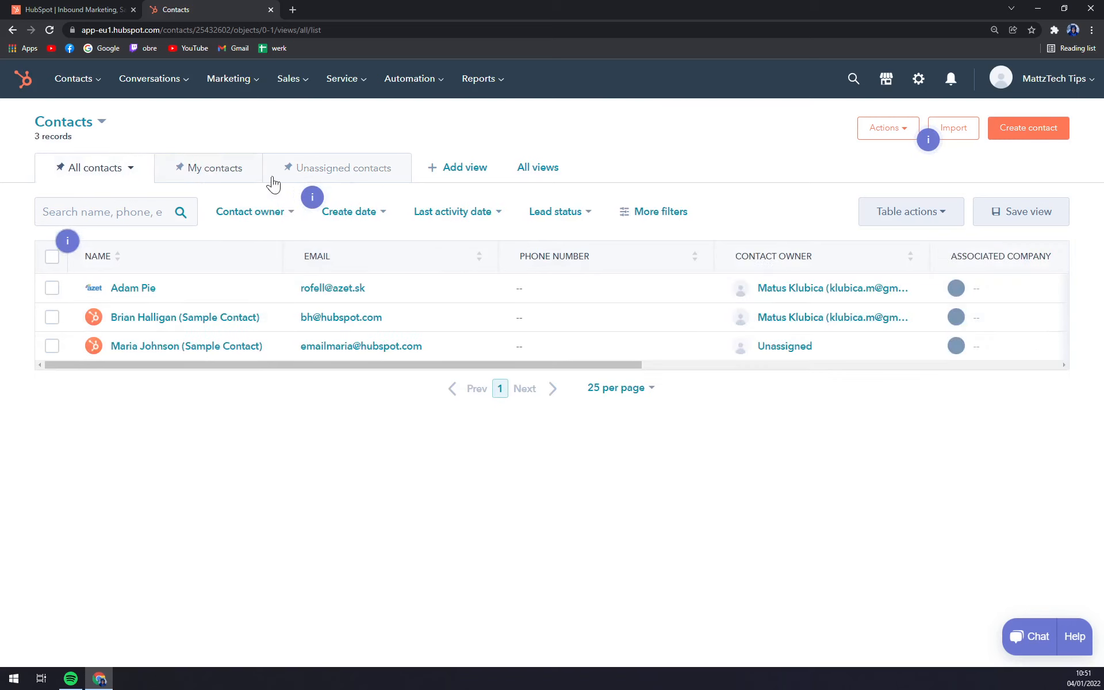
pyautogui.click(232, 172)
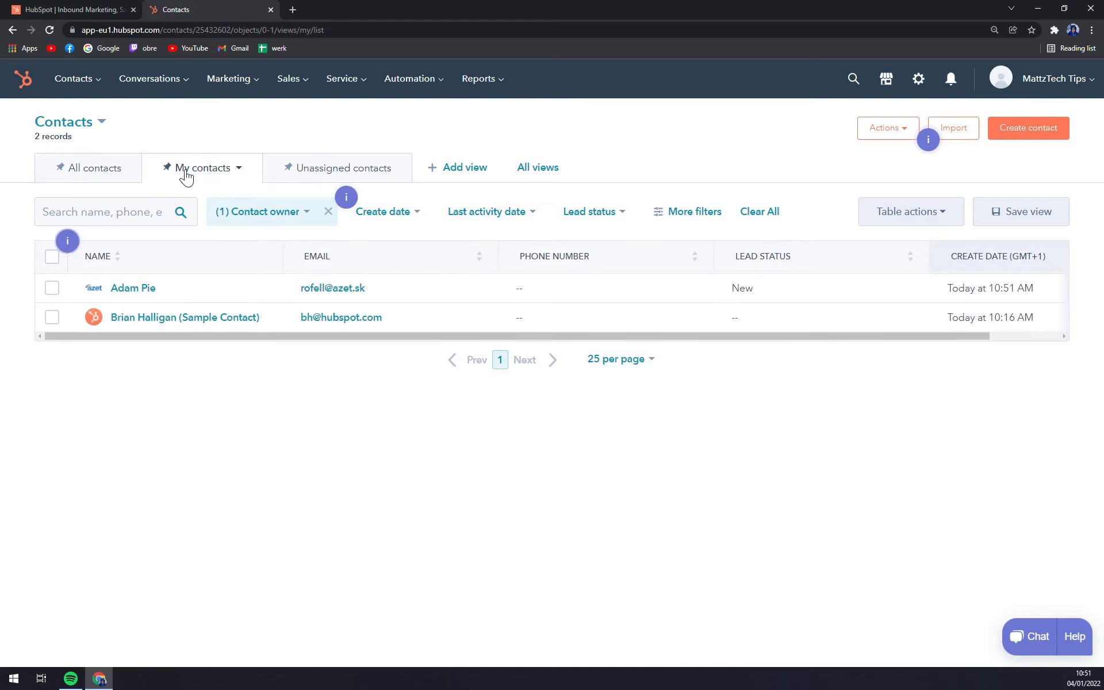
pyautogui.click(238, 169)
pyautogui.click(238, 170)
pyautogui.click(334, 180)
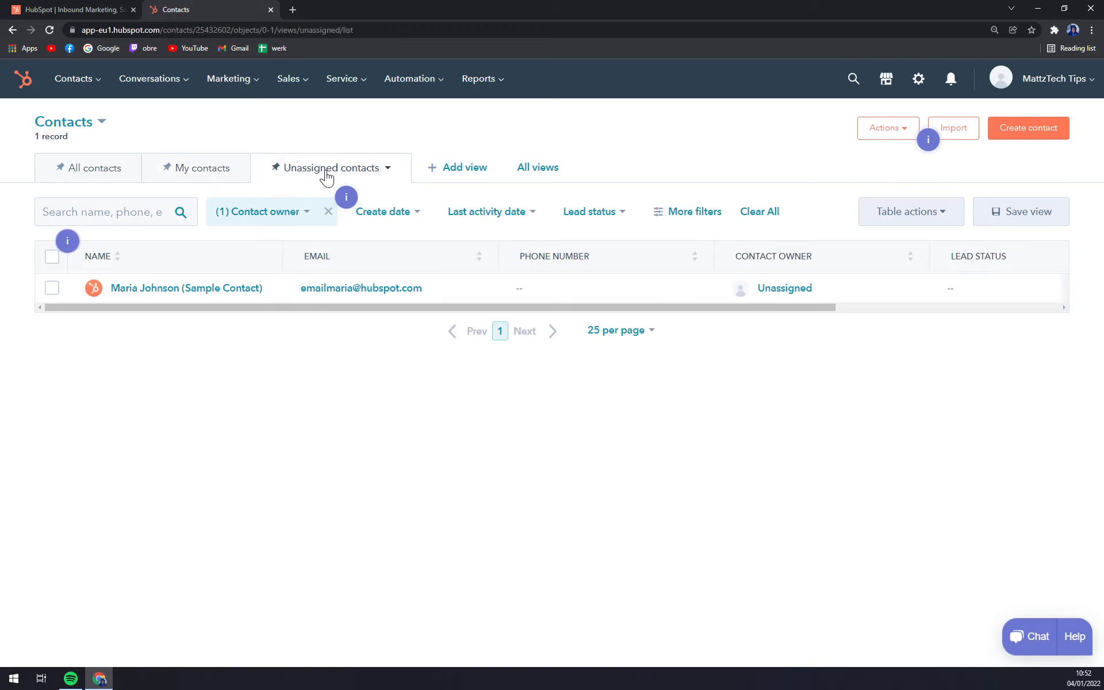
pyautogui.click(105, 179)
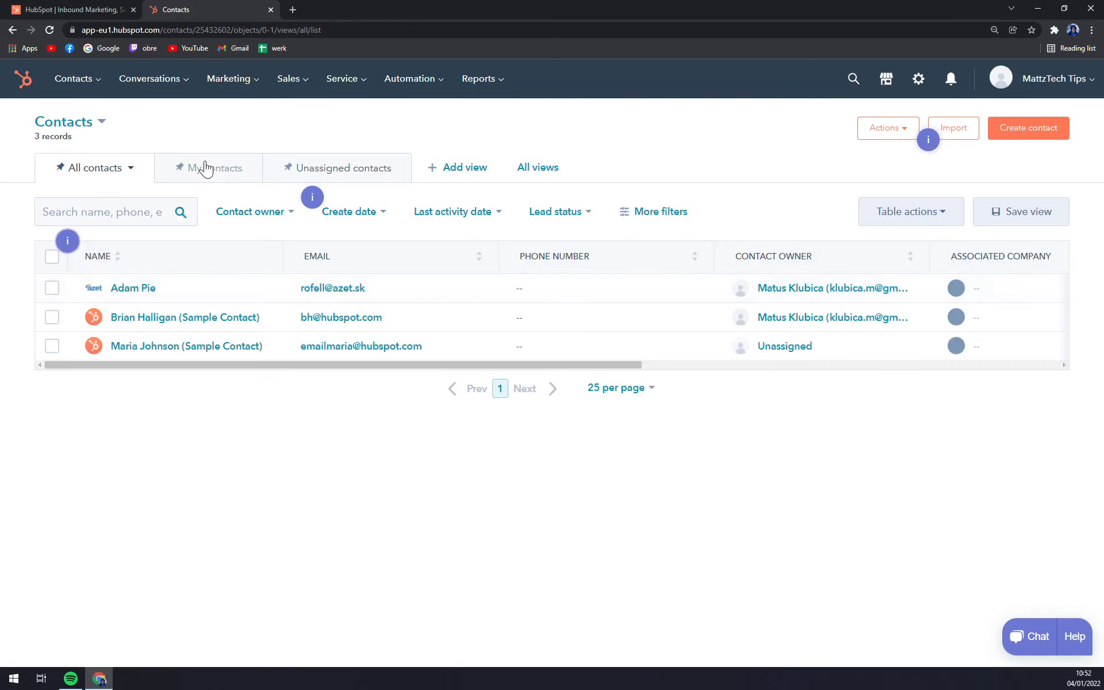
# - Go to Contacts > Companies, glance at Actions, and open the Create company form
pyautogui.moveTo(94, 83)
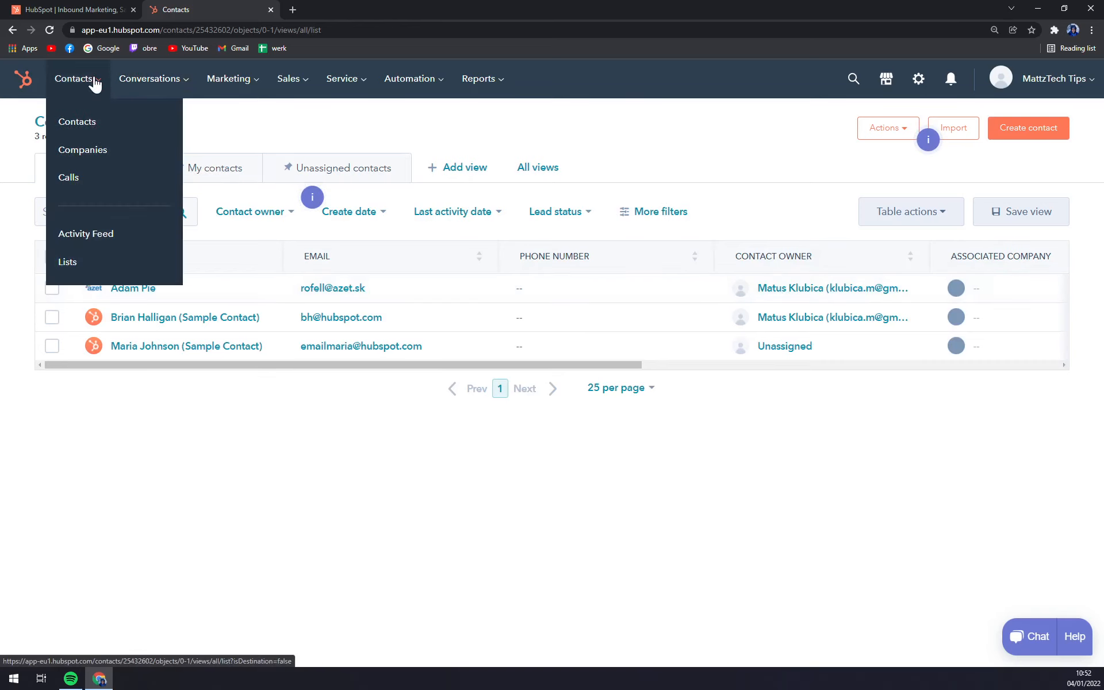
pyautogui.click(118, 151)
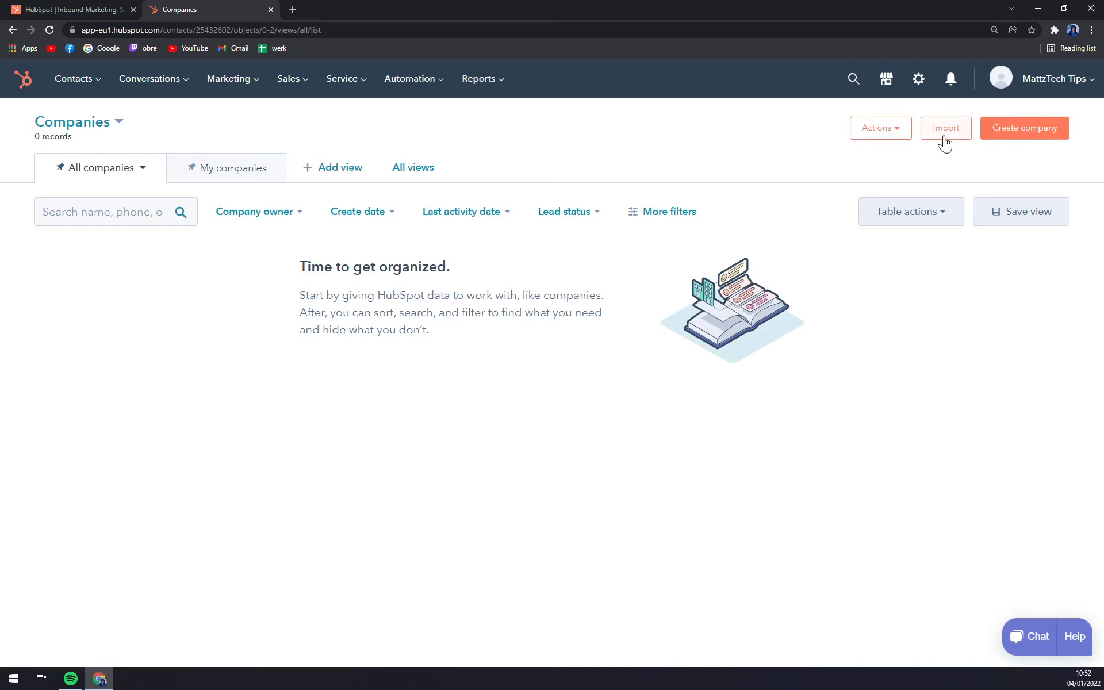
pyautogui.click(886, 132)
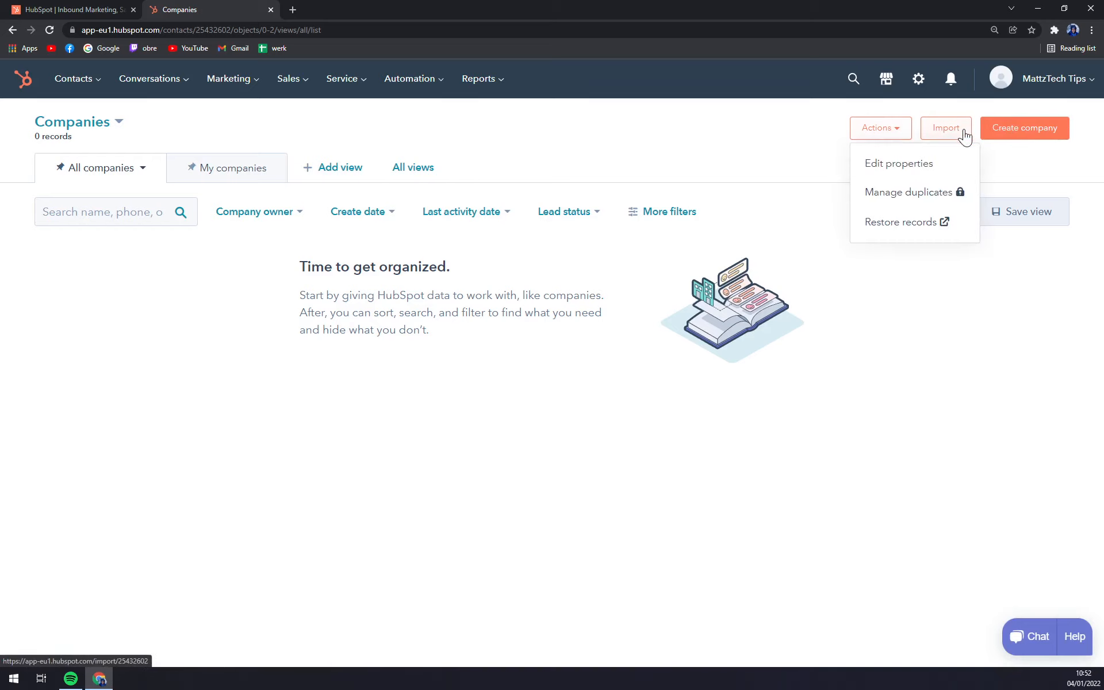
pyautogui.click(1047, 164)
pyautogui.click(1000, 128)
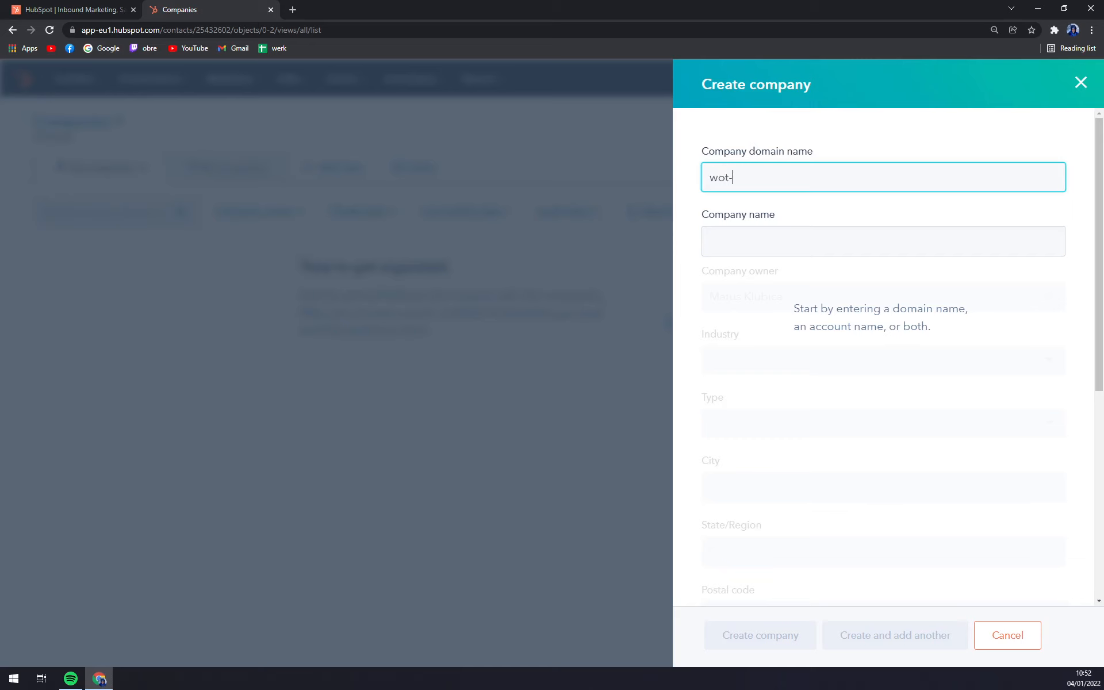
# - Enter domain wot.com, industry Accounting and company type Reseller
pyautogui.write('wot.com')
pyautogui.press('Tab')
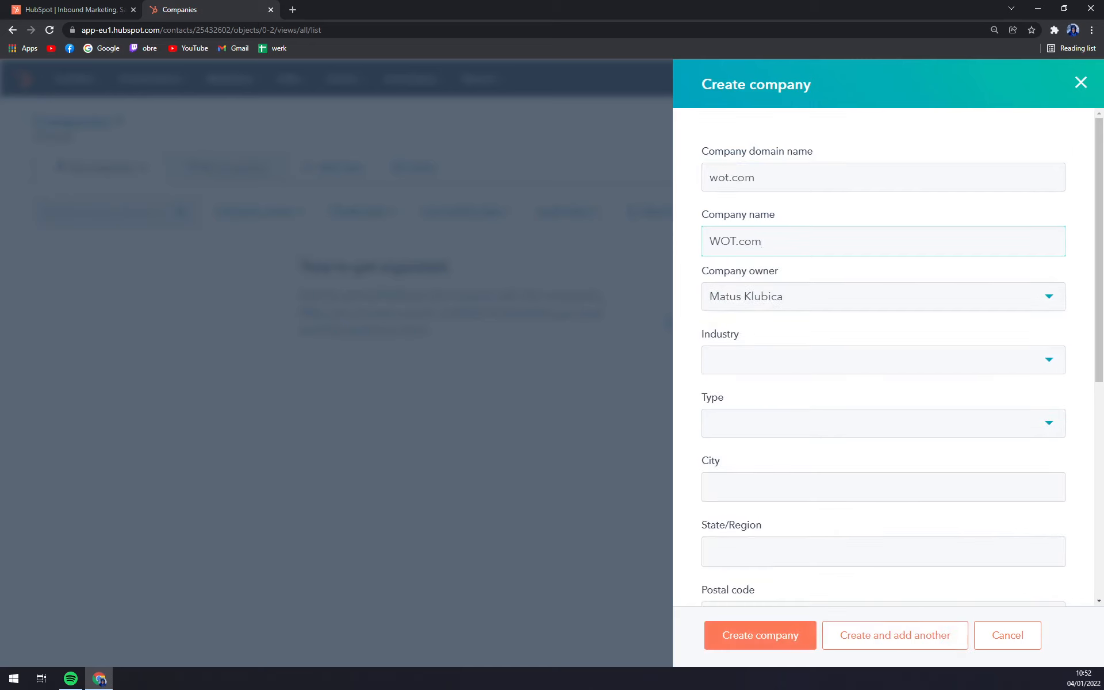
pyautogui.scroll(-1, 752, 312)
pyautogui.click(759, 248)
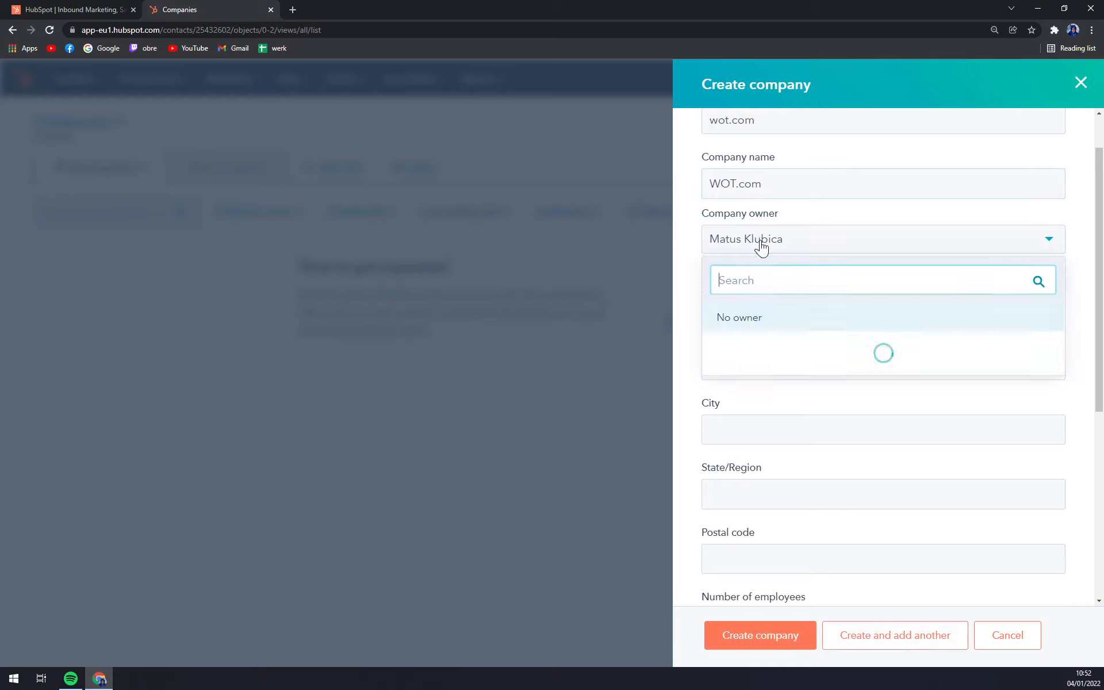
pyautogui.click(760, 247)
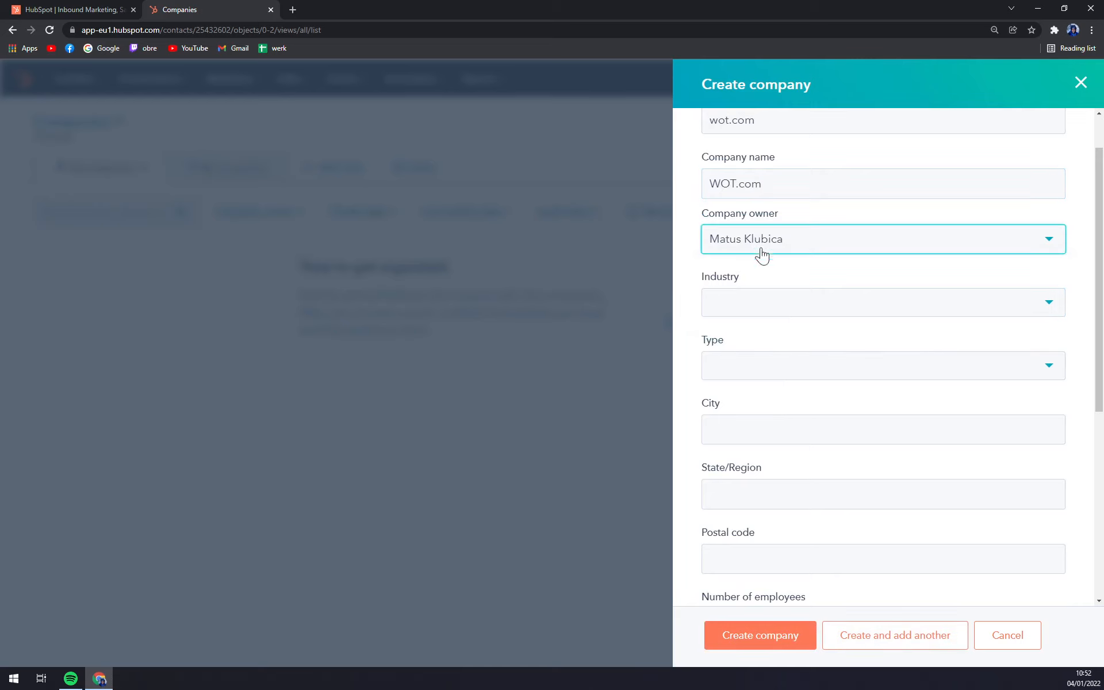
pyautogui.click(754, 315)
pyautogui.click(751, 413)
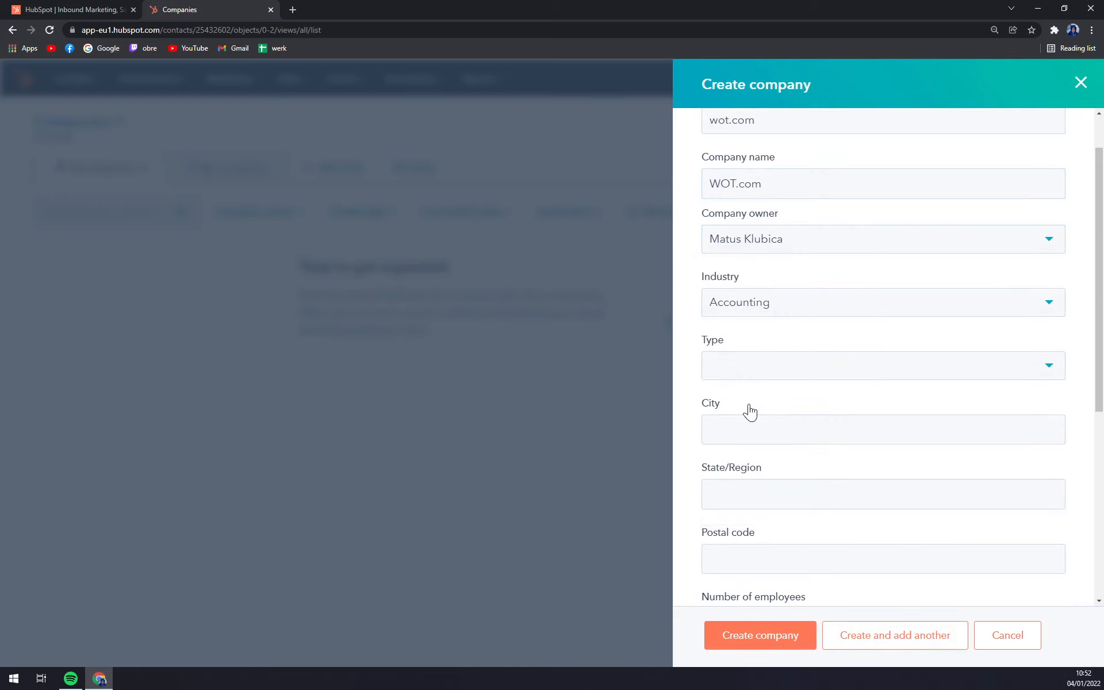
pyautogui.click(772, 374)
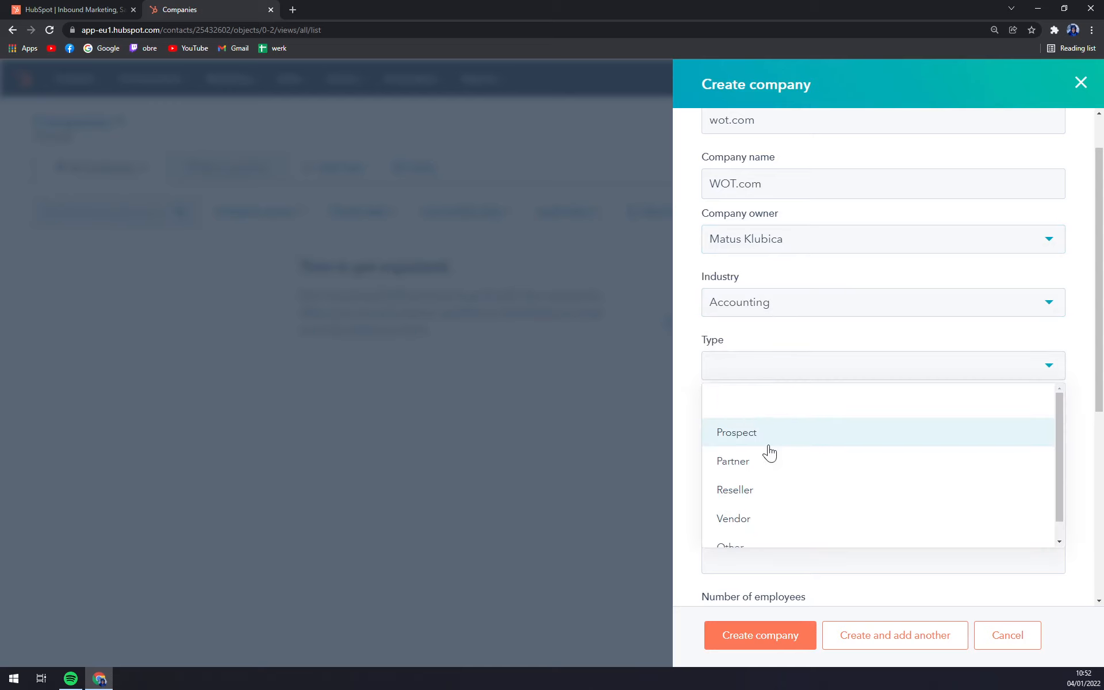
pyautogui.click(756, 504)
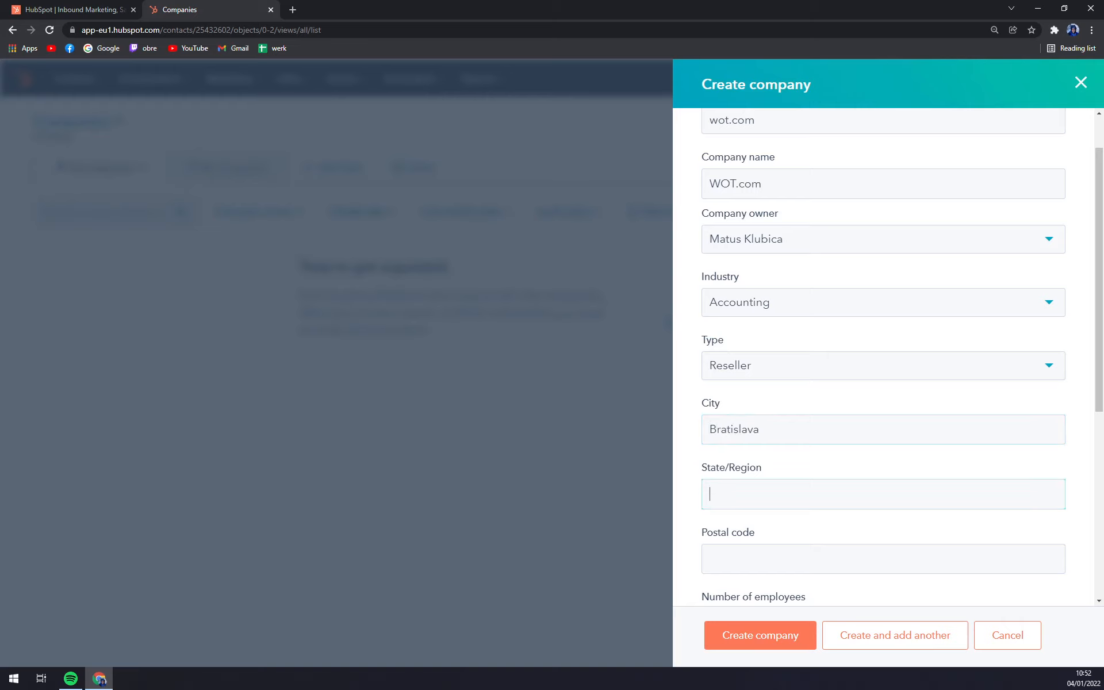
# - Add Bratislava, Slovakia location, 1,000 employees and GMT+1 time zone, then create the company
pyautogui.scroll(-6, 863, 405)
pyautogui.scroll(4, 747, 316)
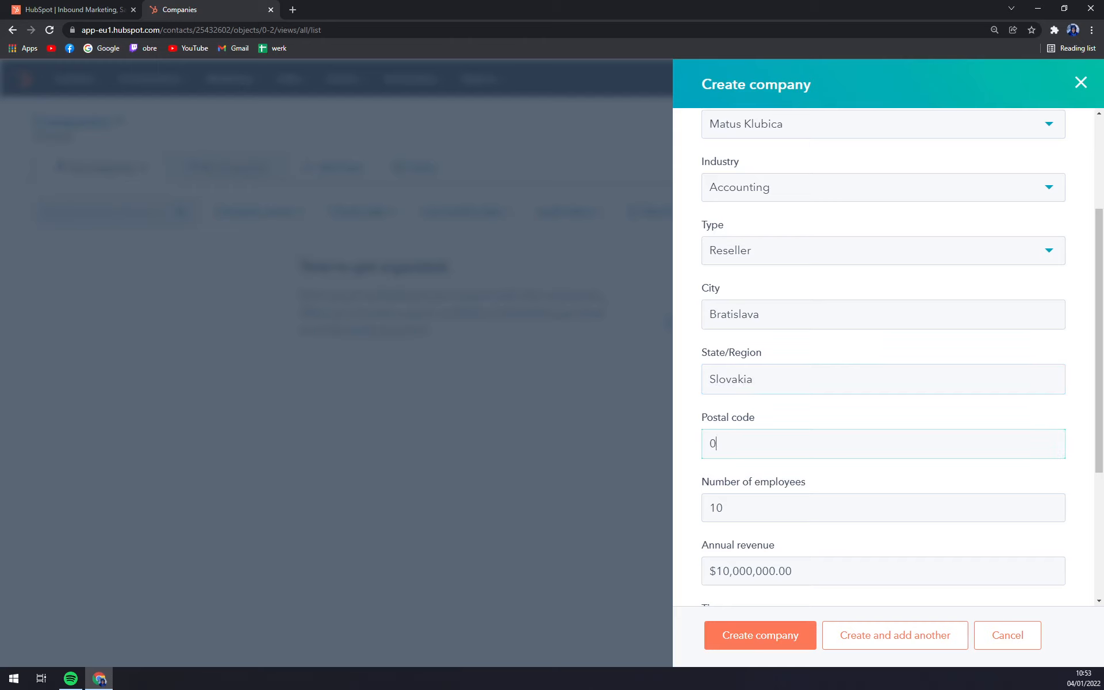
pyautogui.scroll(-3, 779, 434)
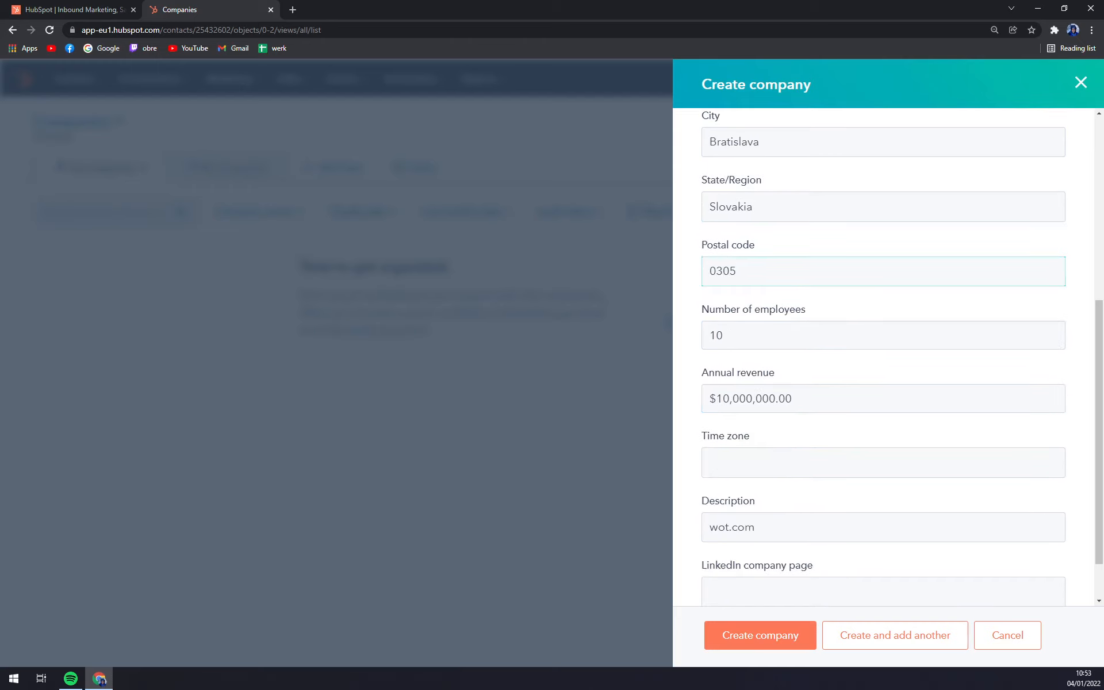
pyautogui.press('Tab')
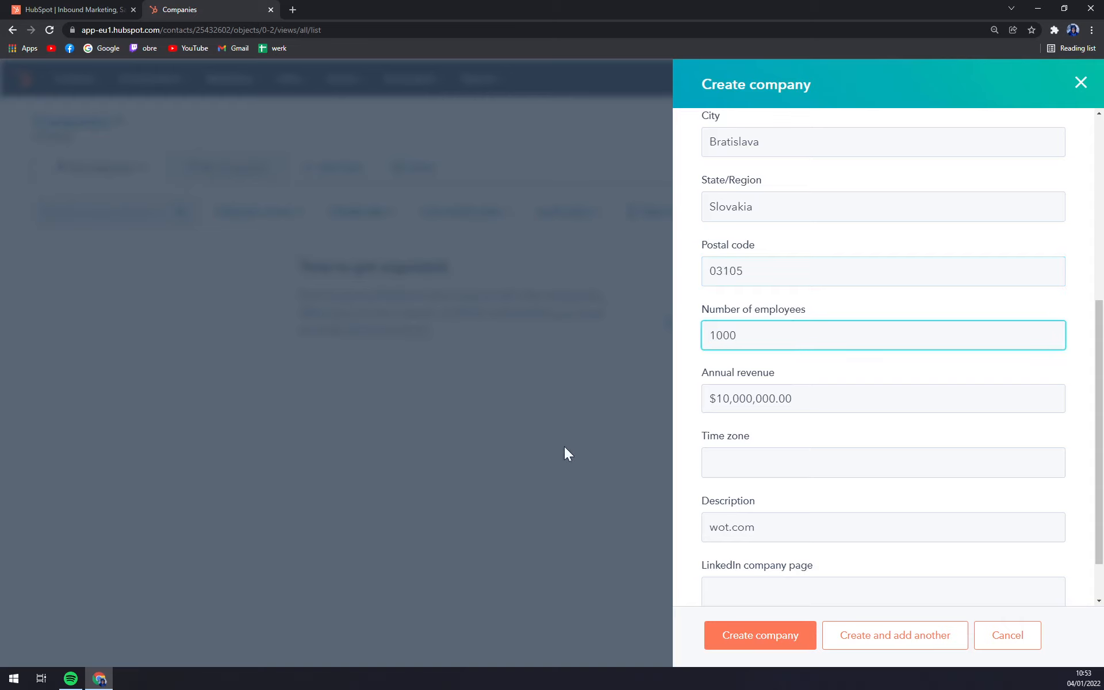
pyautogui.click(796, 452)
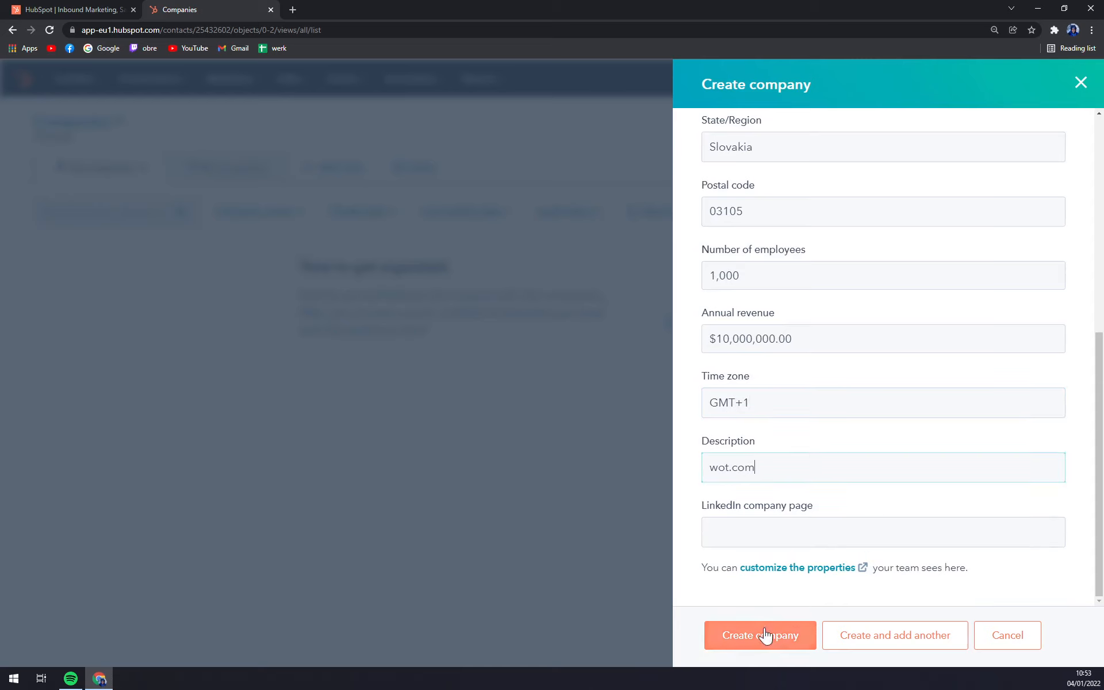
pyautogui.click(749, 639)
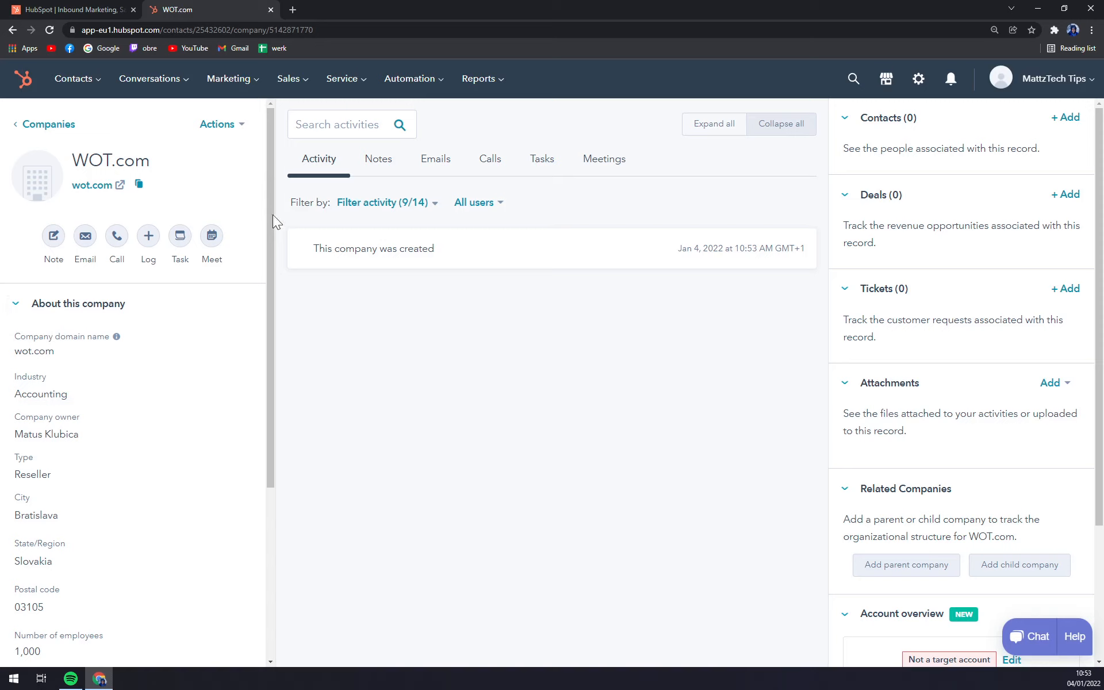
# - Open the Calls page from the Contacts menu, showing 0 recorded calls
pyautogui.click(95, 84)
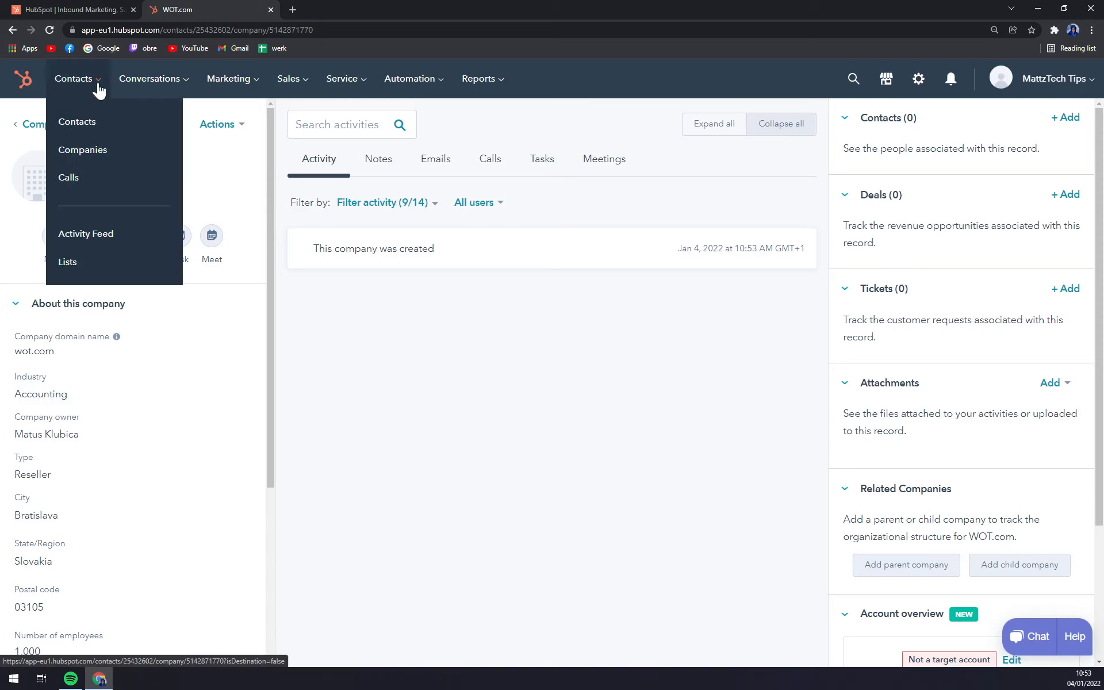
pyautogui.click(71, 195)
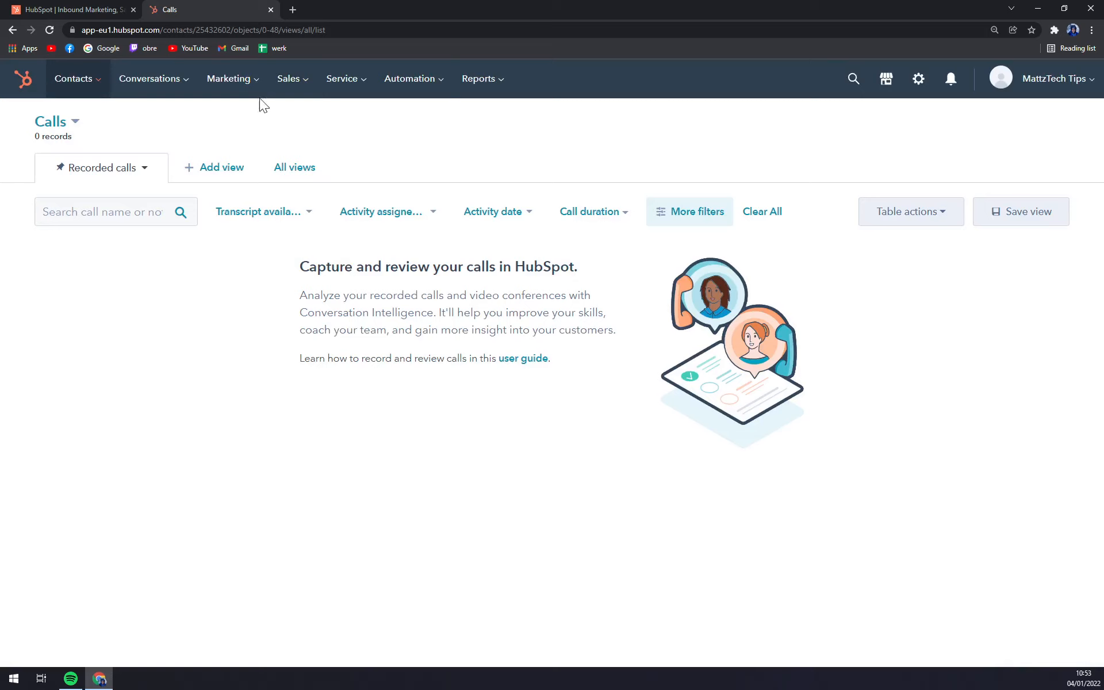
# - Go to the Conversations Inbox, which shows no open conversations and 2 Spam items
pyautogui.click(187, 92)
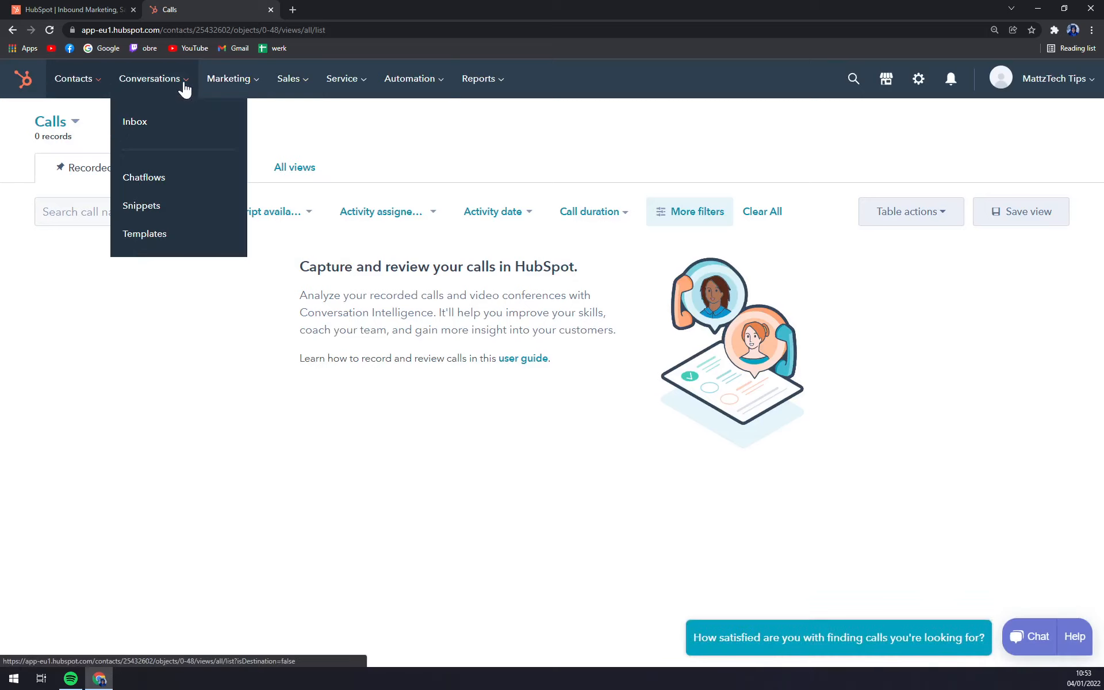
pyautogui.click(158, 122)
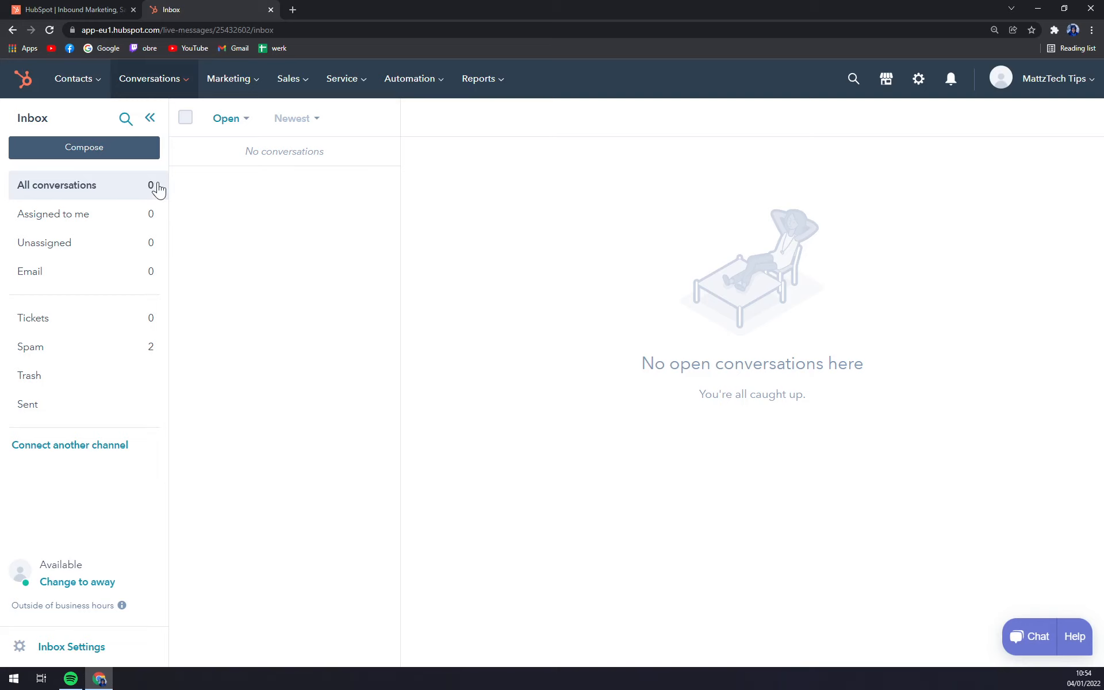
# - Start a new email addressed to the contact with the subject 'Offer 2022'
pyautogui.click(105, 149)
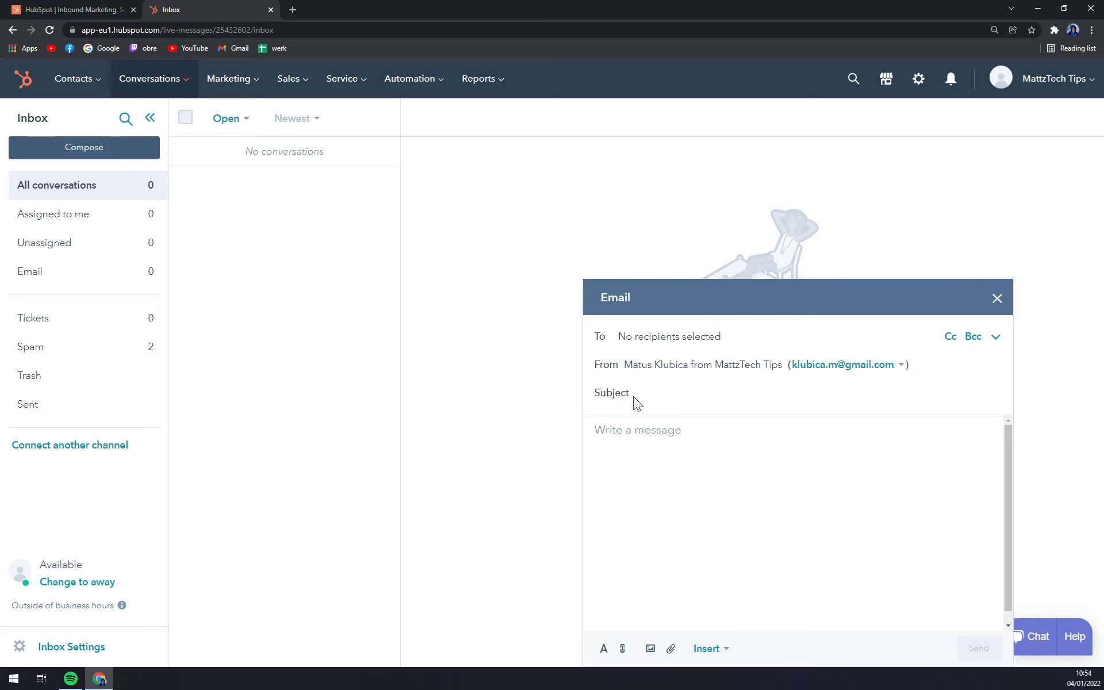
pyautogui.click(678, 338)
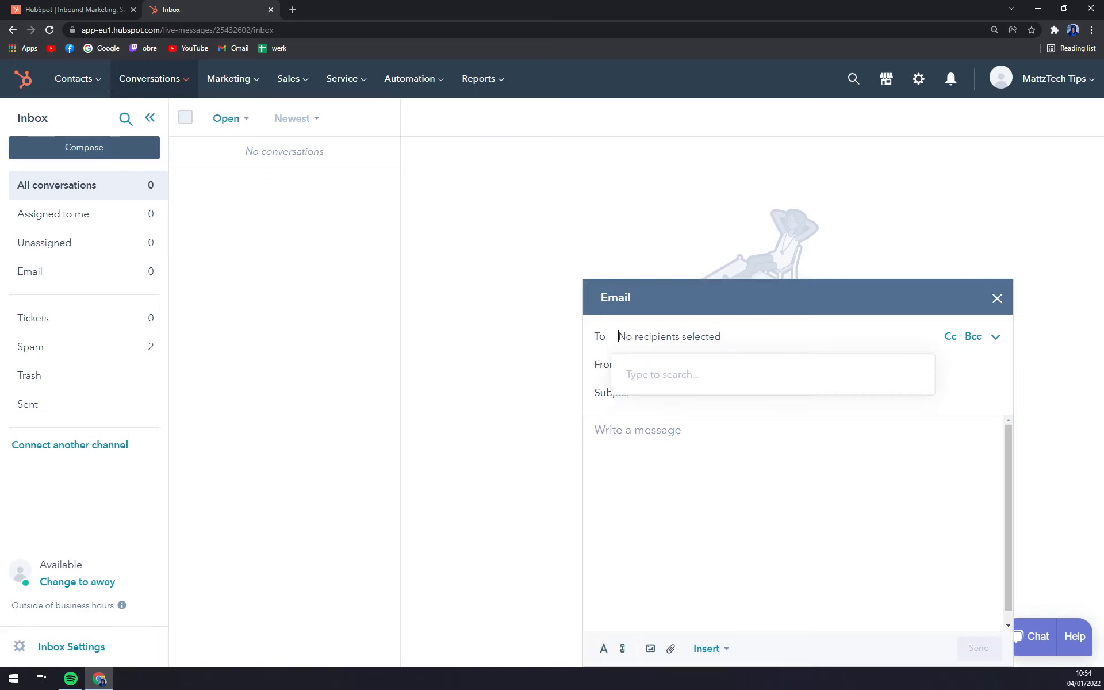
pyautogui.write('ro')
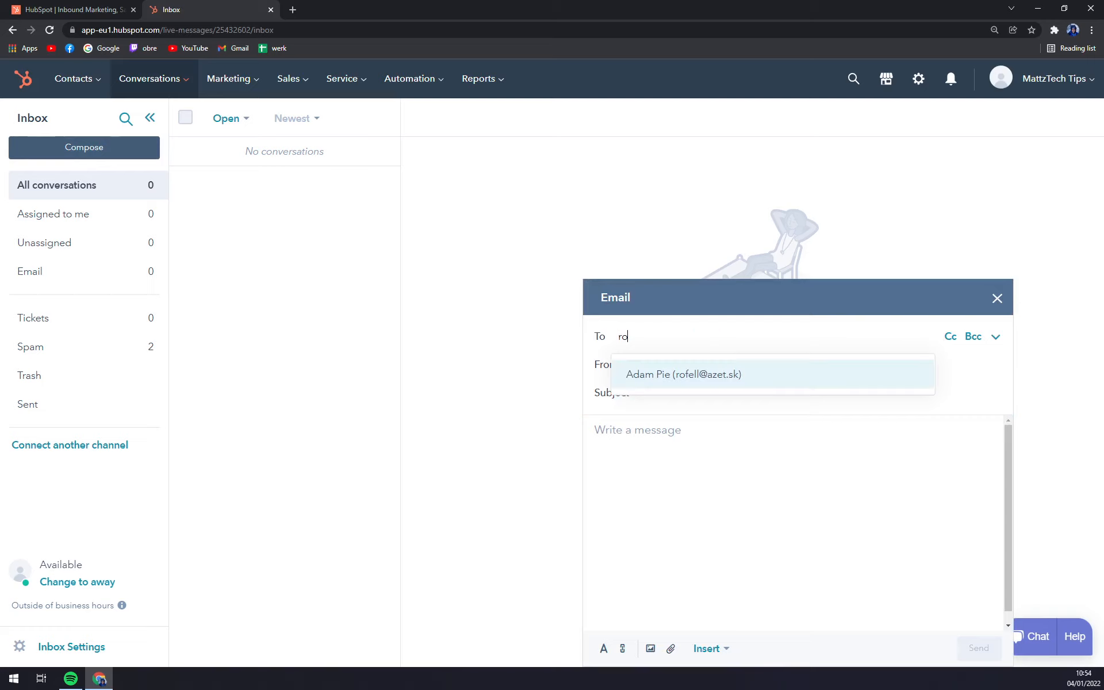
pyautogui.click(650, 383)
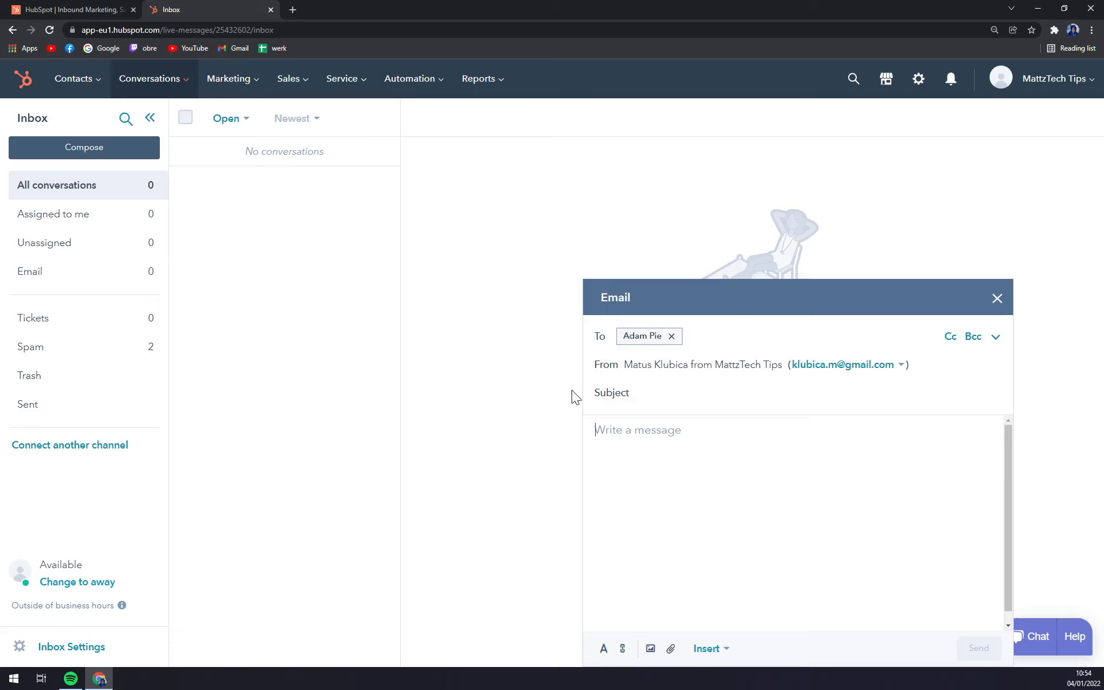
pyautogui.click(642, 393)
pyautogui.write('Offer 0')
pyautogui.press('BackSpace')
pyautogui.write('2022')
# - Write 'Hello..........' in the message body and send the email
pyautogui.click(638, 430)
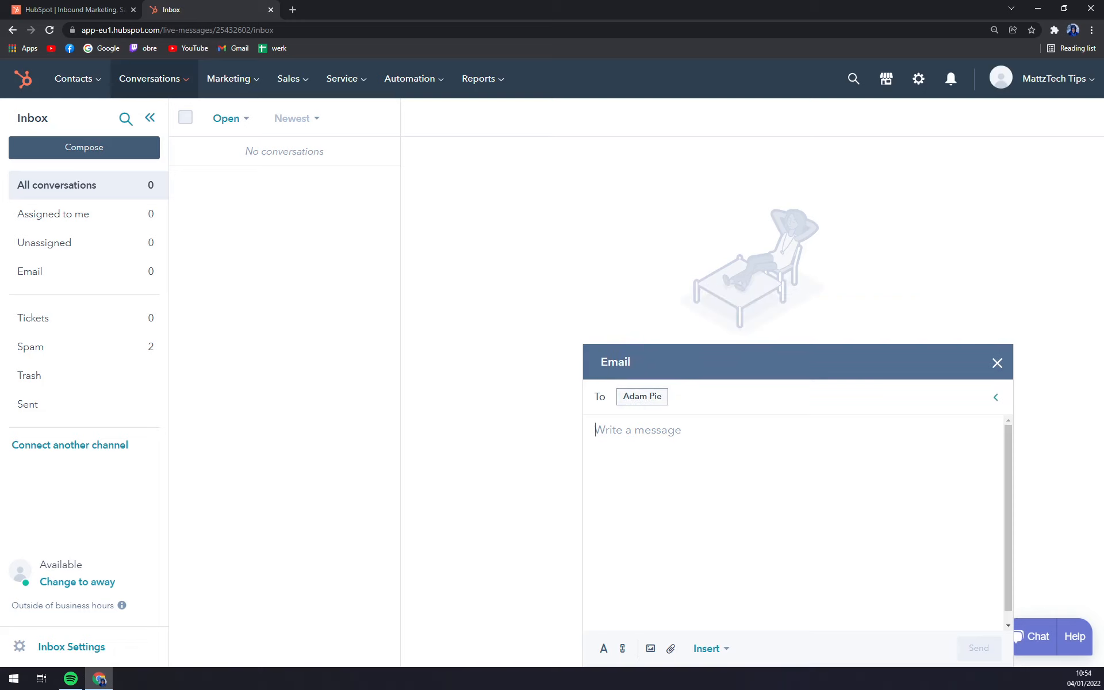
pyautogui.write('Helo')
pyautogui.press('BackSpace')
pyautogui.write('lo')
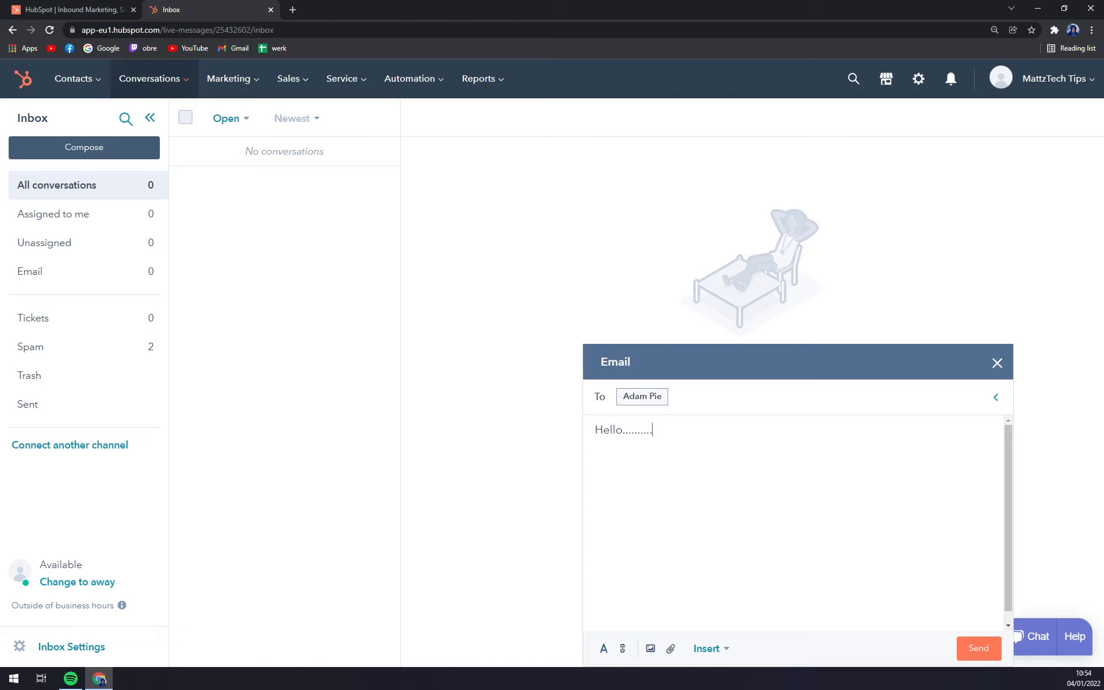
pyautogui.write('............')
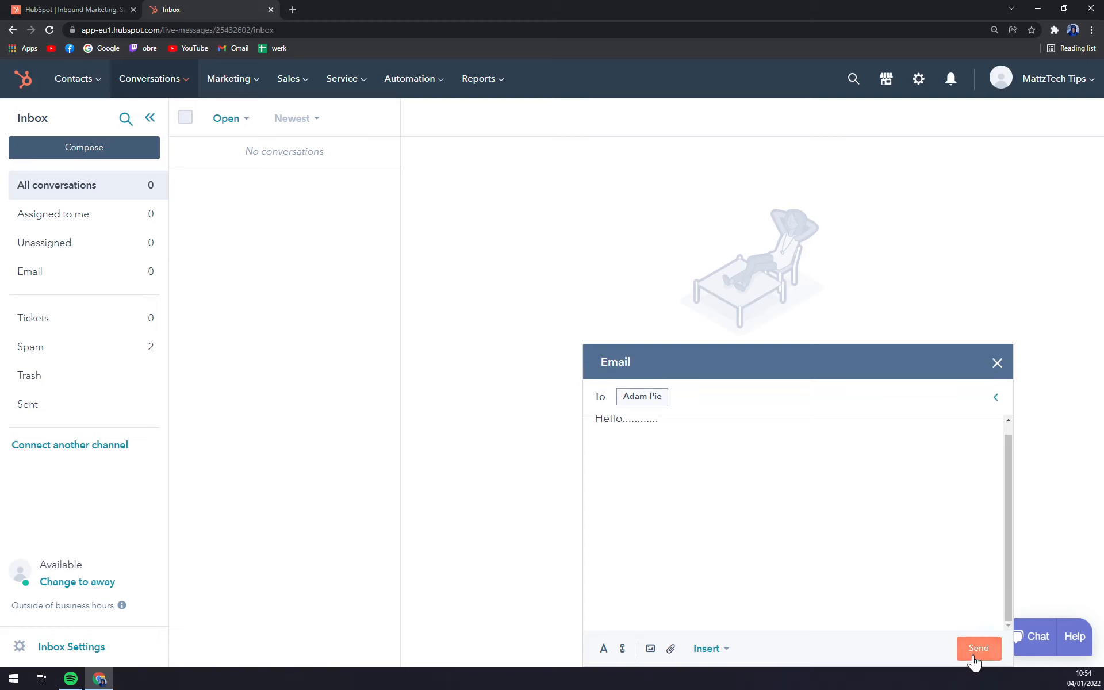
pyautogui.click(979, 648)
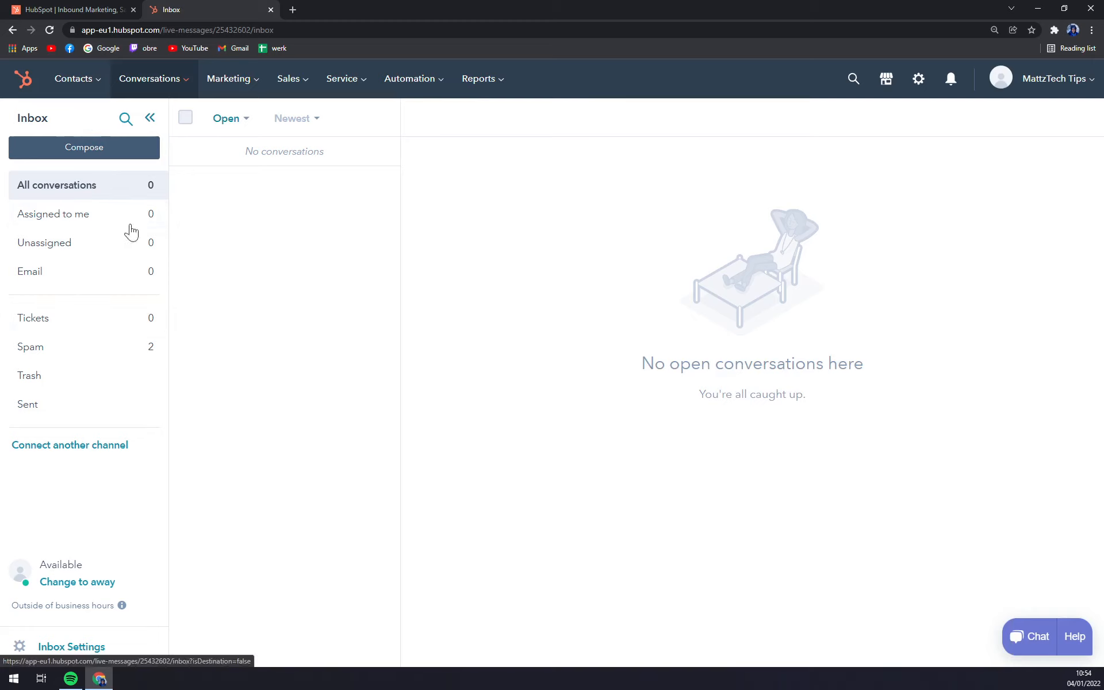
pyautogui.click(94, 648)
pyautogui.click(80, 224)
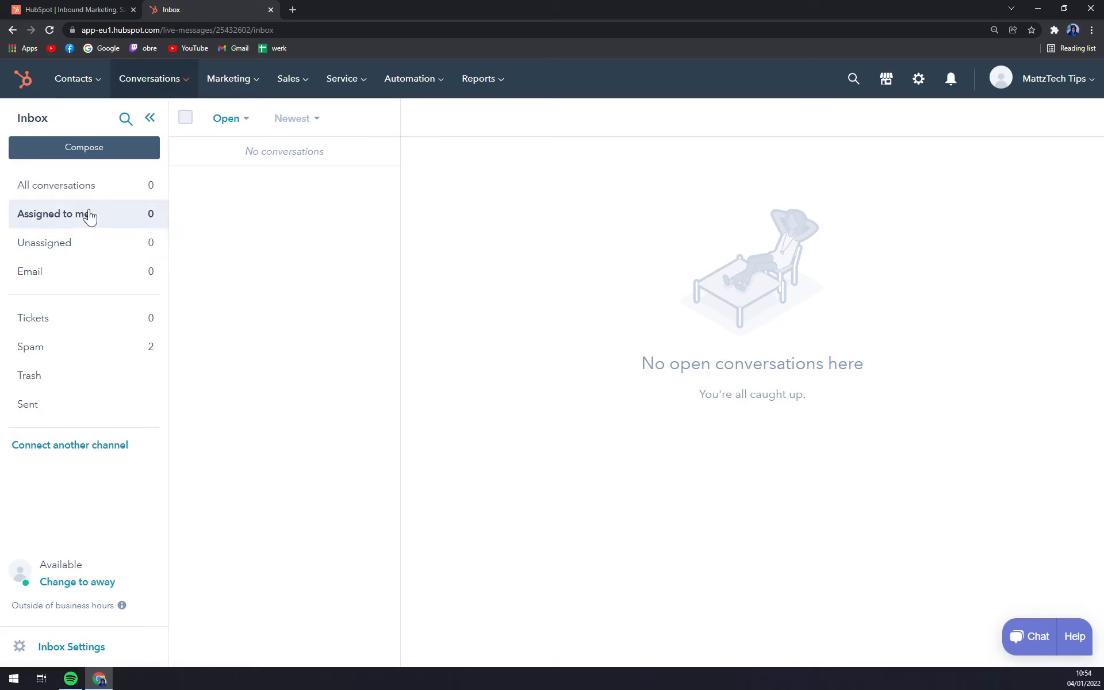
pyautogui.click(86, 191)
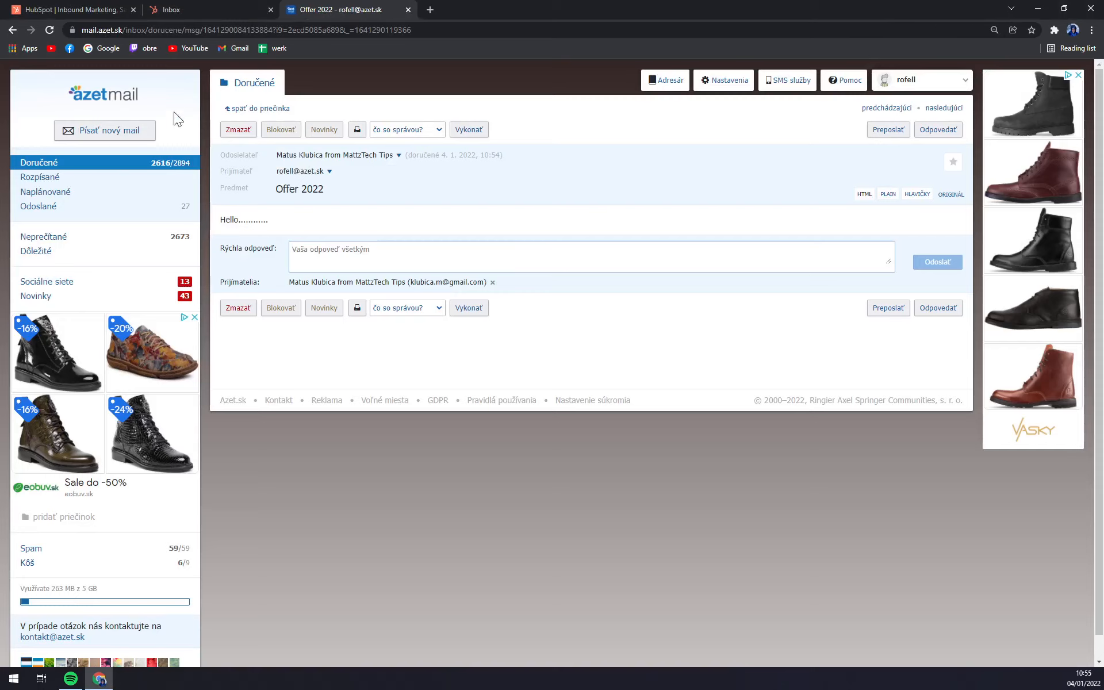
# - Dismiss the ads, send a quick 'Hello' reply to the Offer 2022 email, and close the mail tab
pyautogui.click(195, 317)
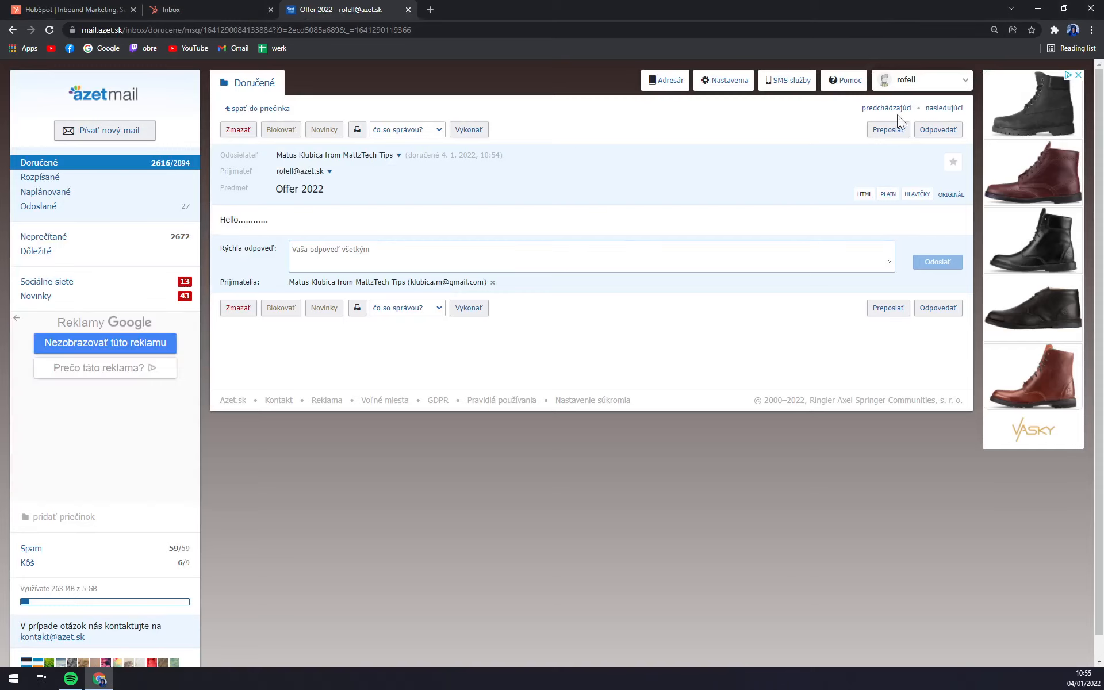
pyautogui.click(1078, 75)
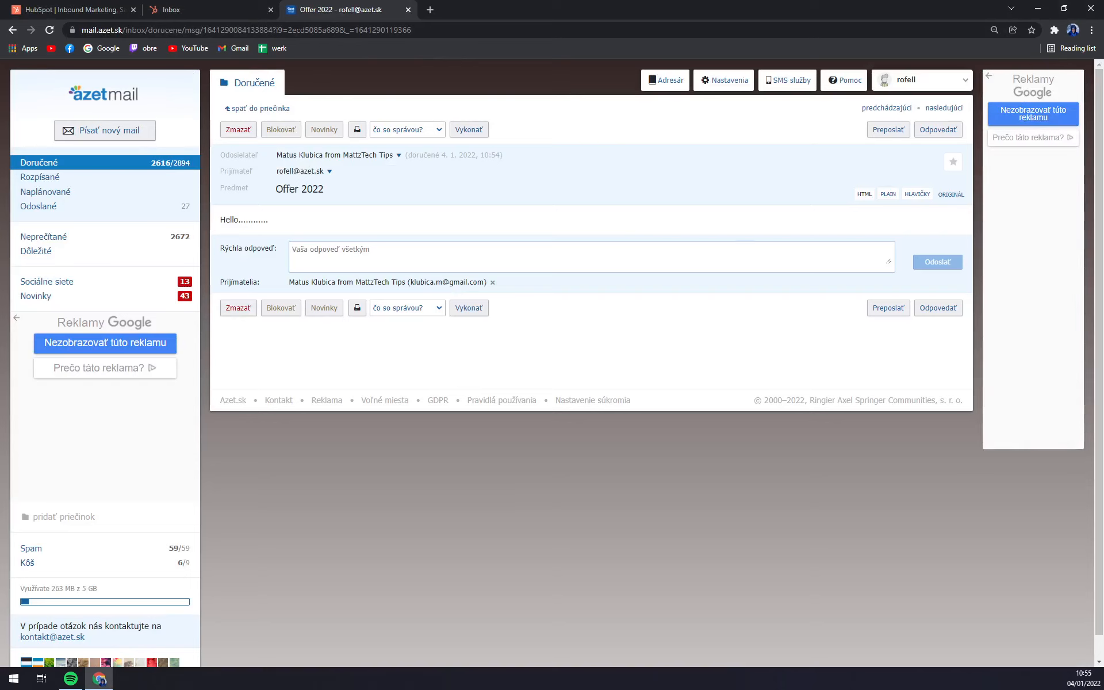
pyautogui.click(437, 254)
pyautogui.write('Hello')
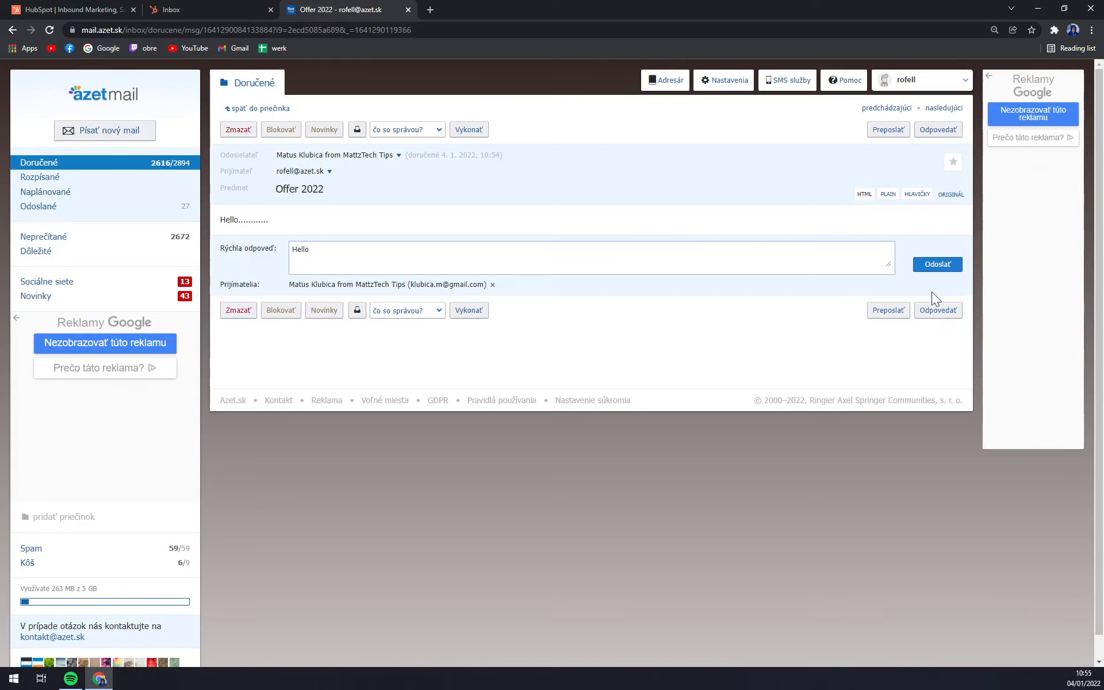
pyautogui.click(940, 272)
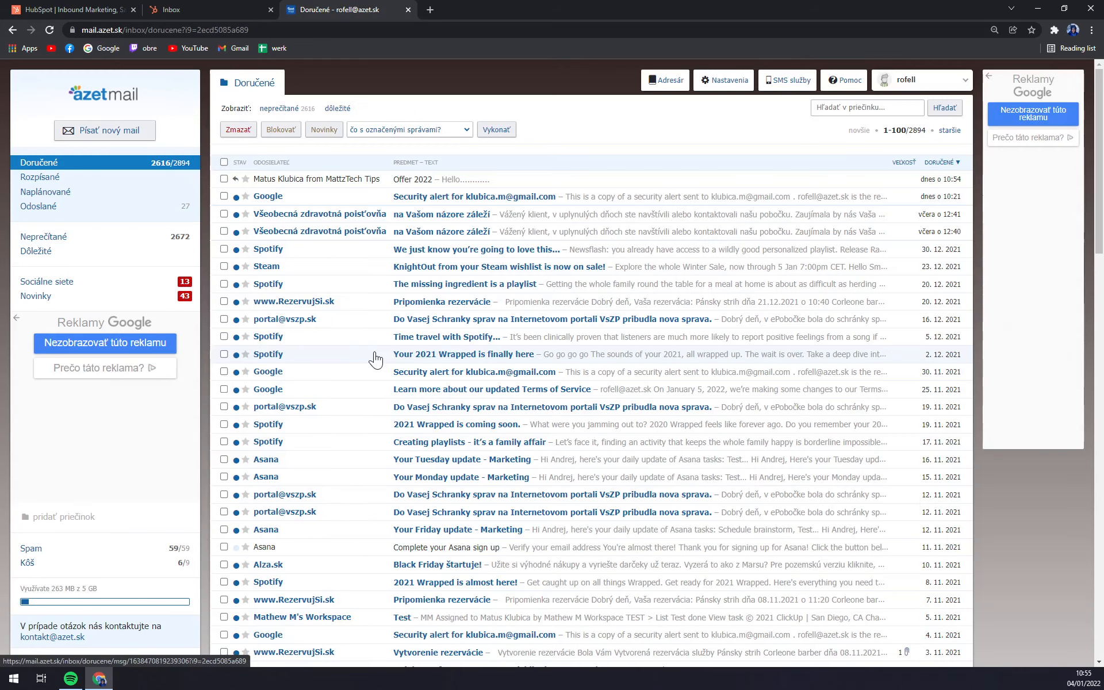
pyautogui.hotkey('ctrl', 'w')
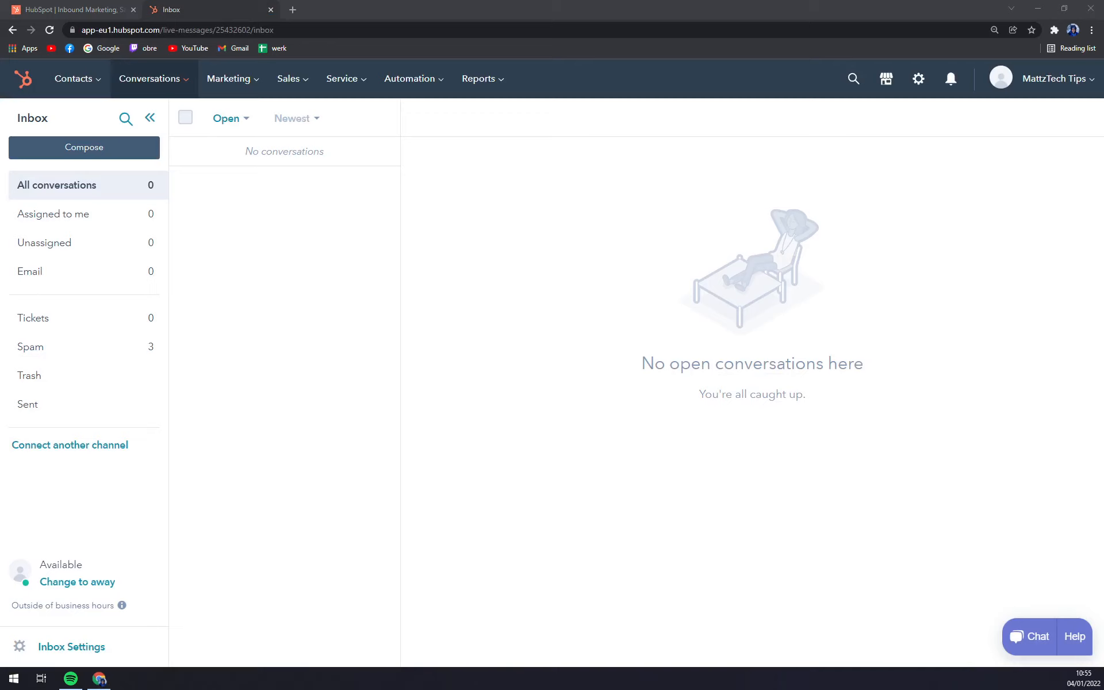
# - Reload the Inbox and open the contact's new 'Re: Offer 2022' conversation
pyautogui.click(204, 7)
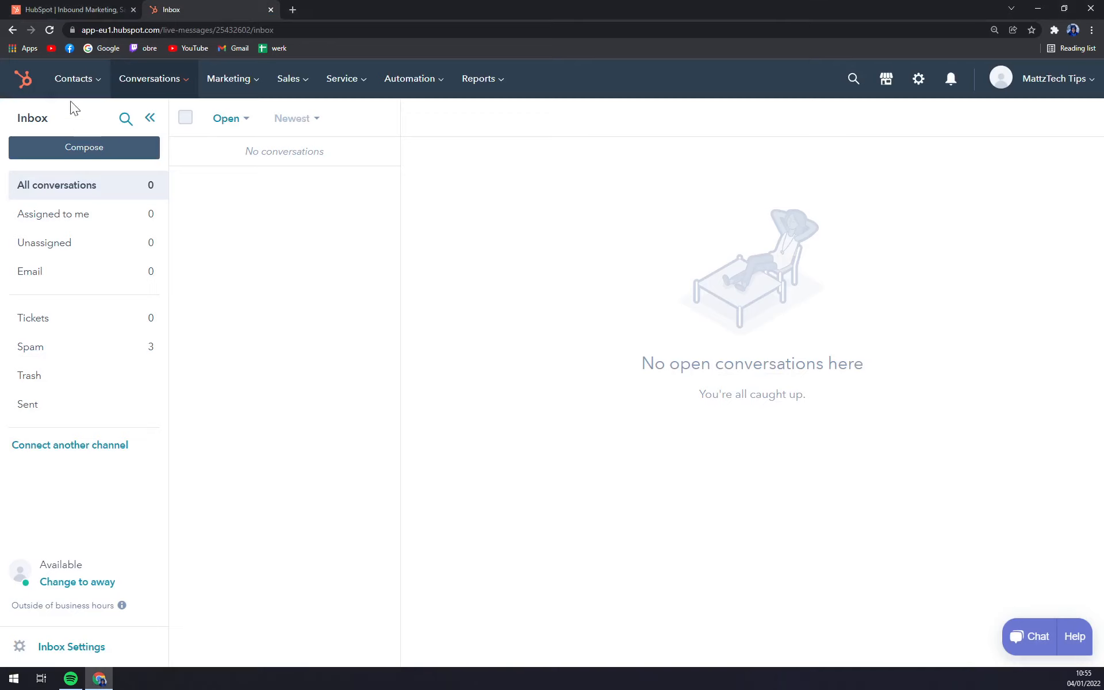
pyautogui.click(56, 28)
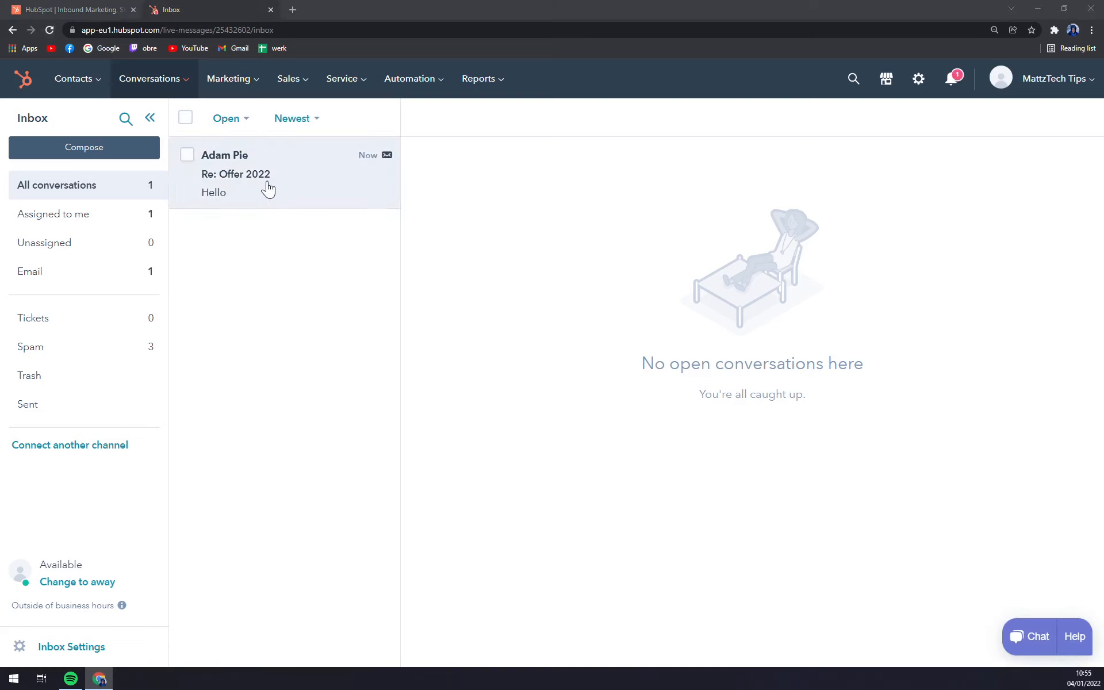
pyautogui.click(268, 189)
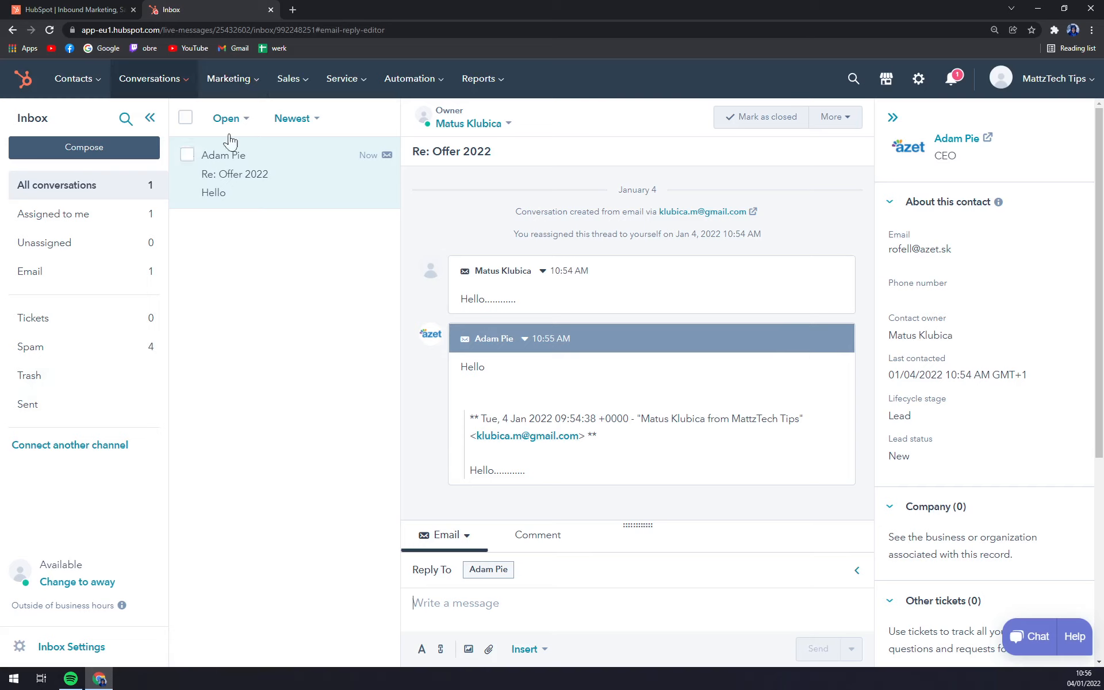
pyautogui.click(228, 81)
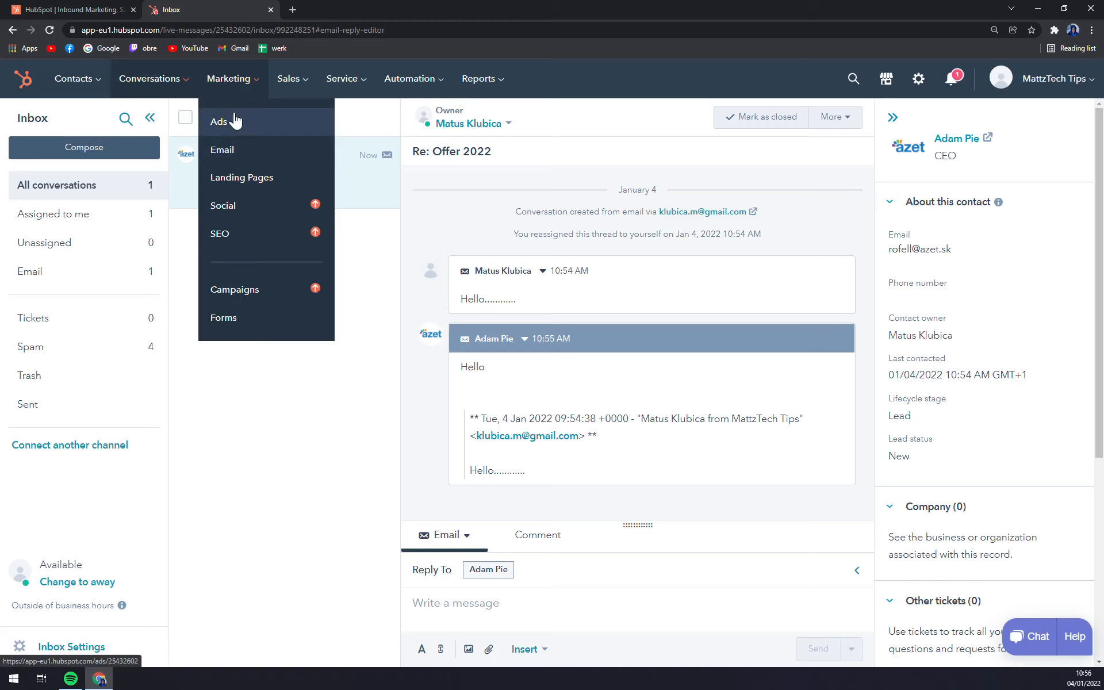
# - Browse the Marketing Email page, then the Marketing Ads page
pyautogui.click(234, 152)
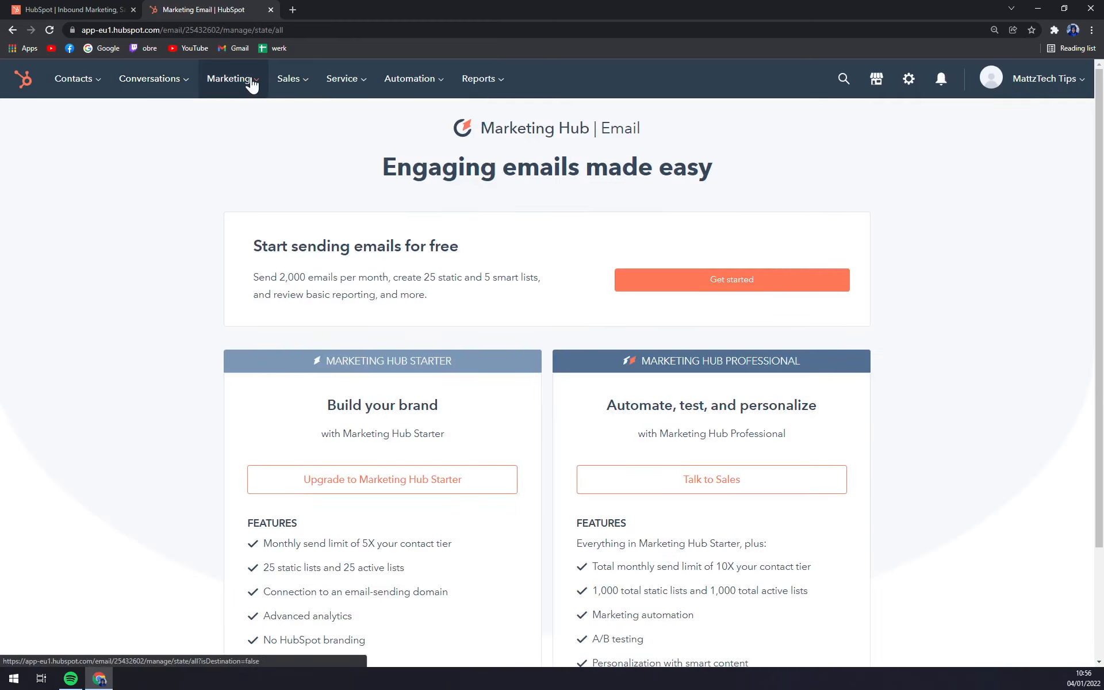
pyautogui.scroll(-3, 339, 327)
pyautogui.scroll(3, 239, 85)
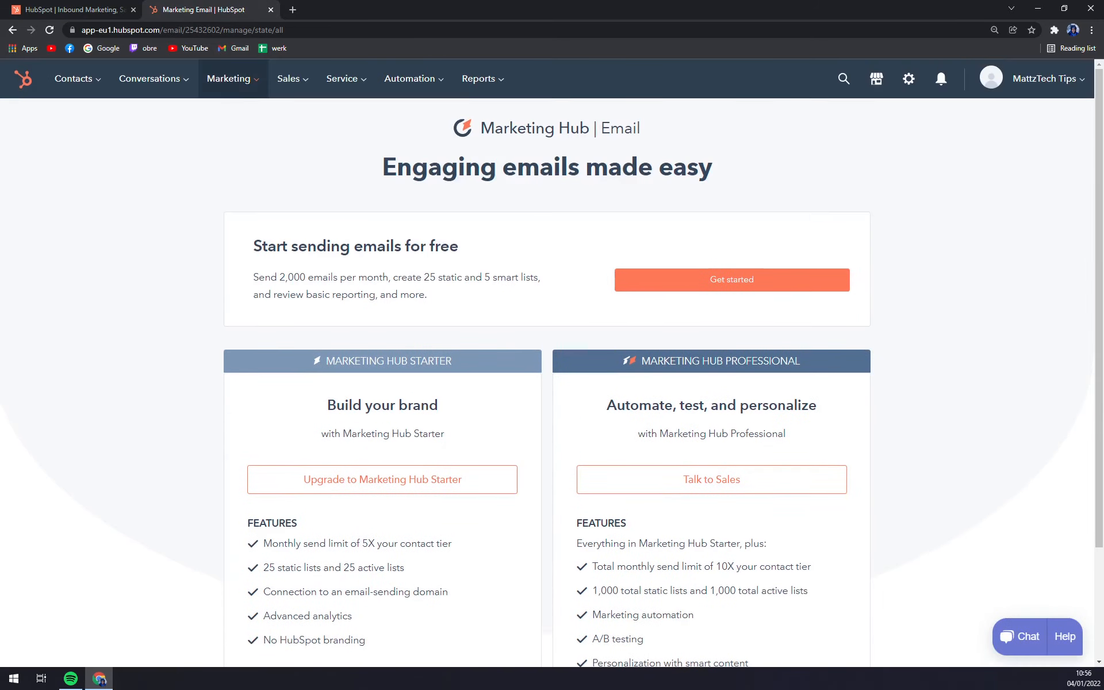
pyautogui.moveTo(239, 86)
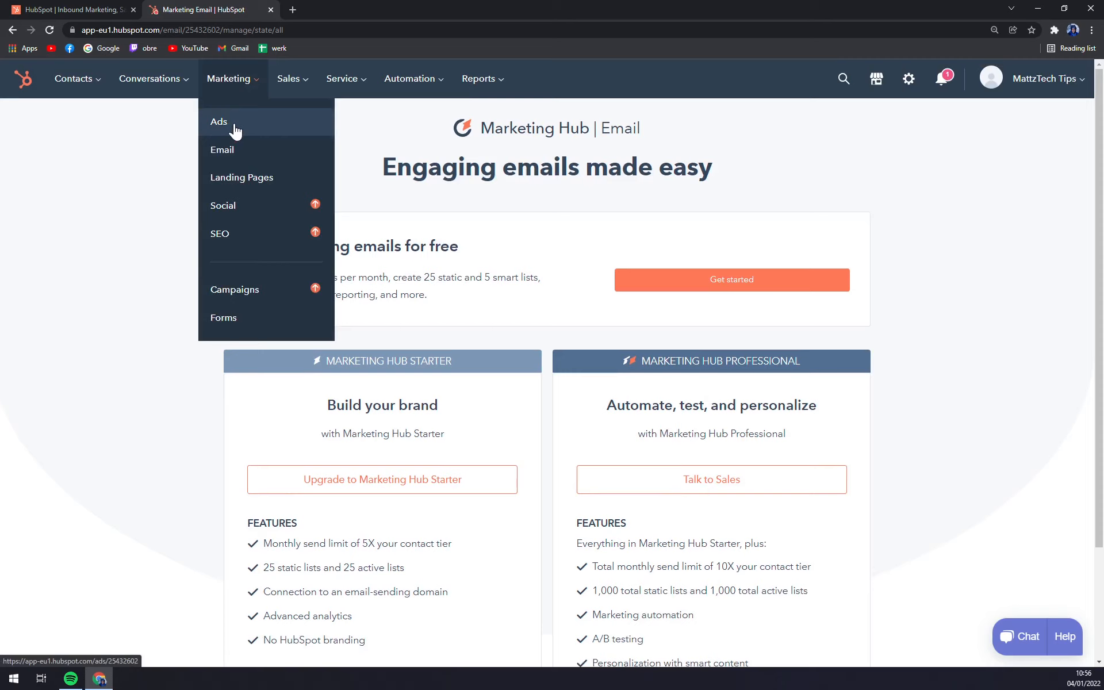
pyautogui.click(235, 129)
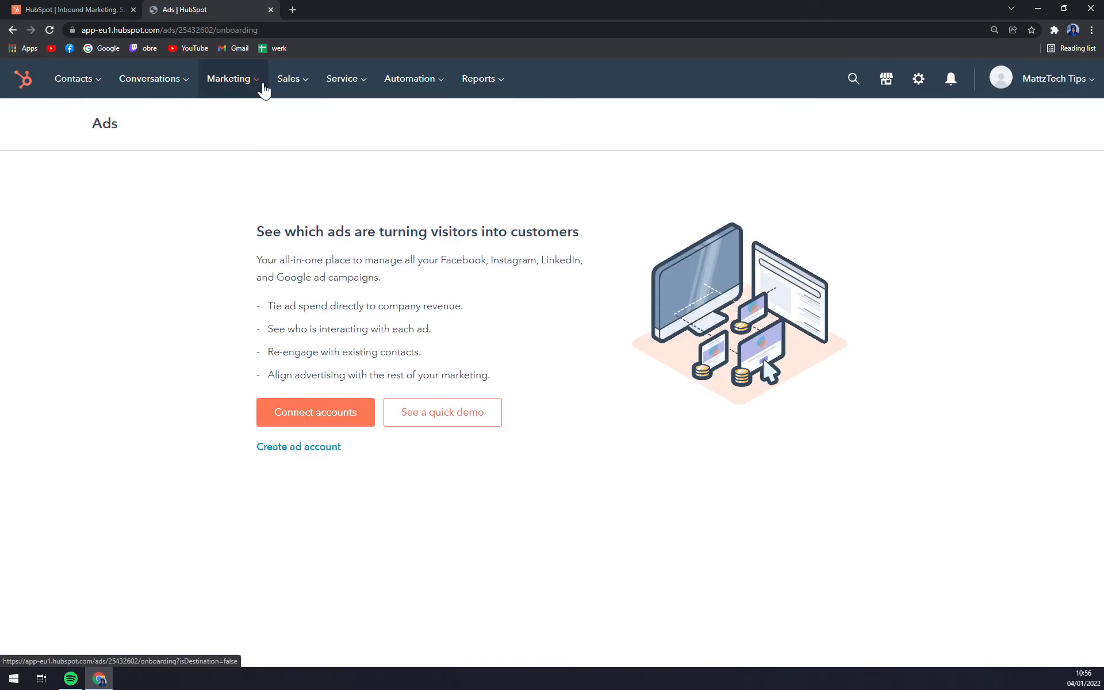
# - Open the Marketing Campaigns page, then go to HubSpot's marketing pricing from the homepage tab
pyautogui.moveTo(264, 87)
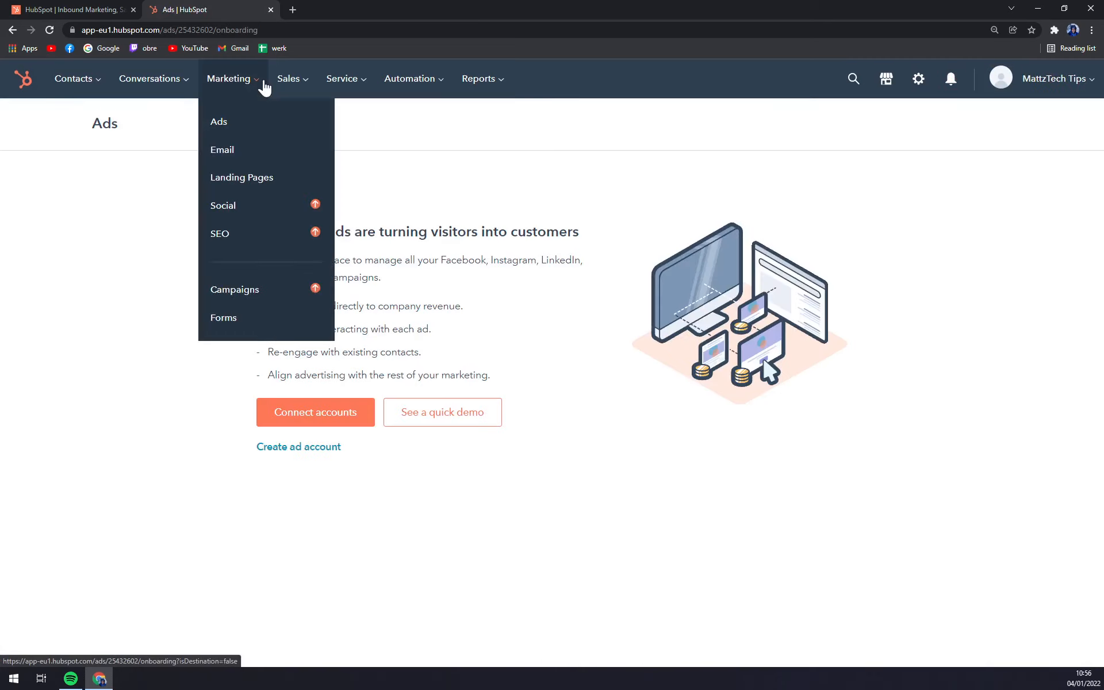
pyautogui.click(276, 294)
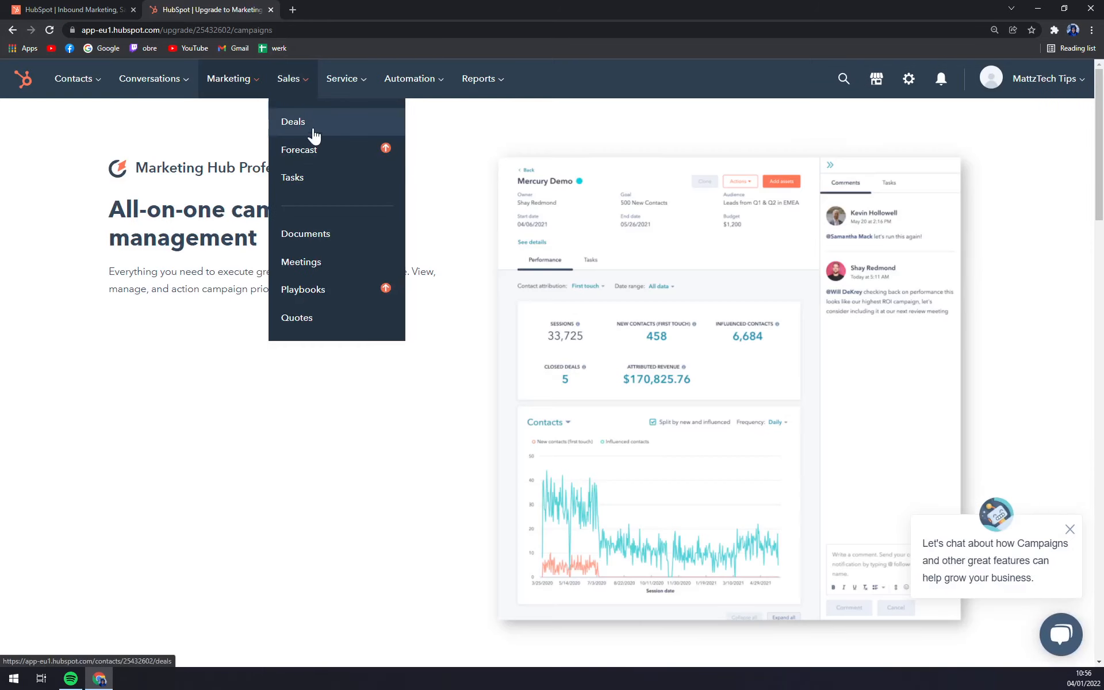
pyautogui.click(128, 13)
pyautogui.click(424, 121)
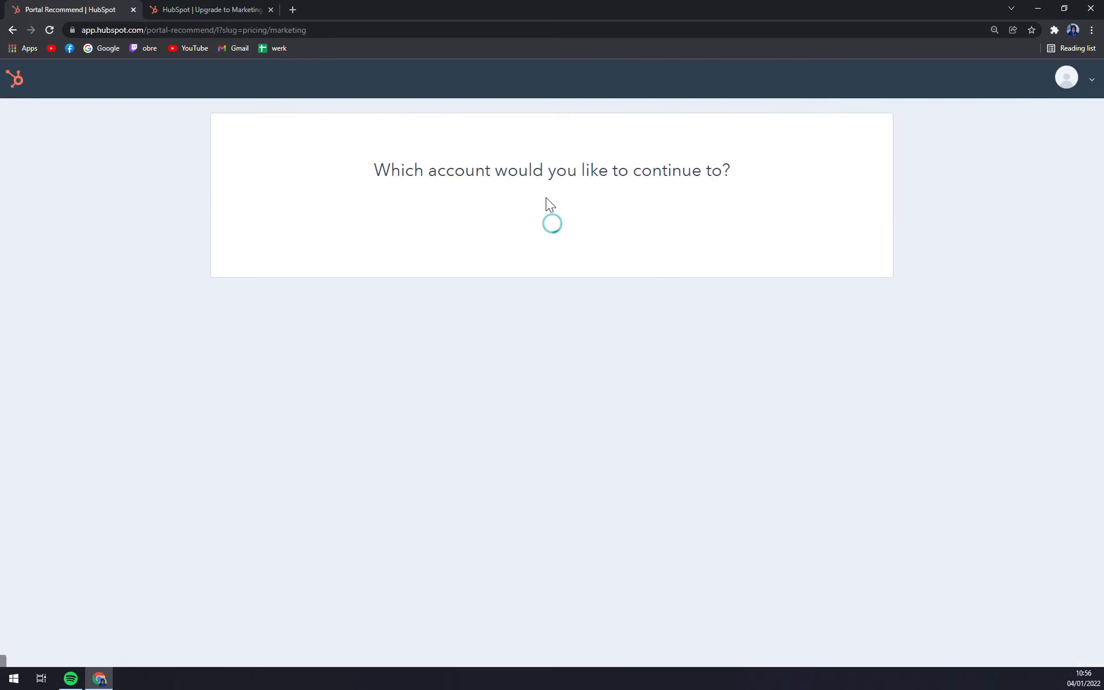
# - Go back to the hubspot.com homepage and scroll through the product Hub cards
pyautogui.hotkey('alt', 'Left')
pyautogui.scroll(-15, 541, 350)
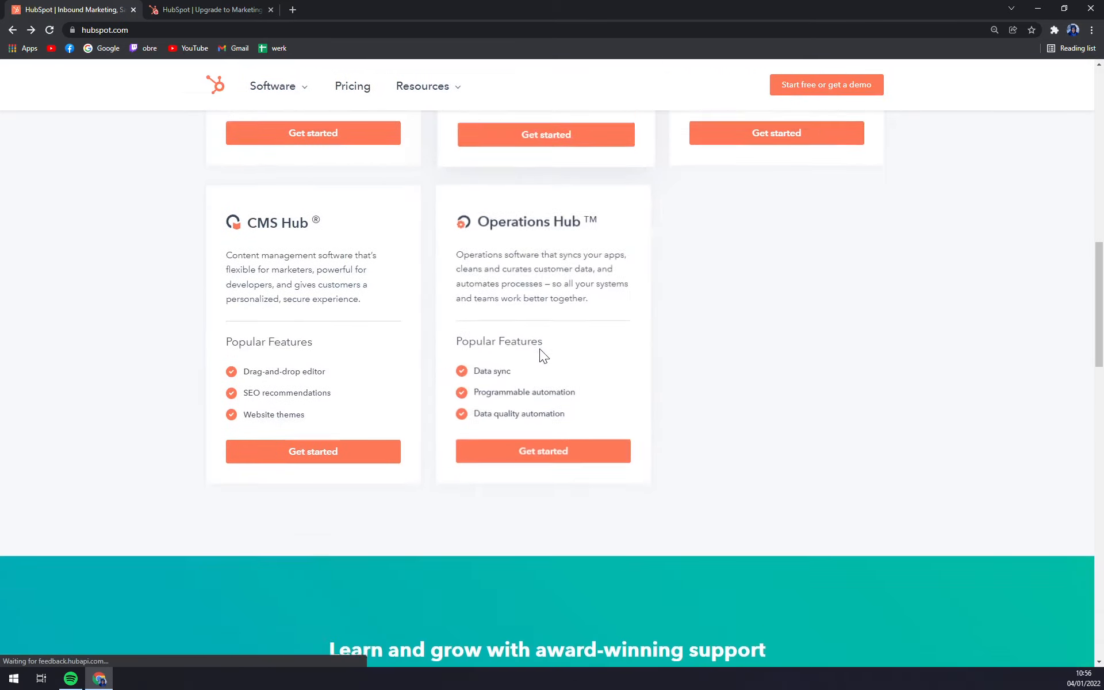
pyautogui.scroll(-15, 270, 378)
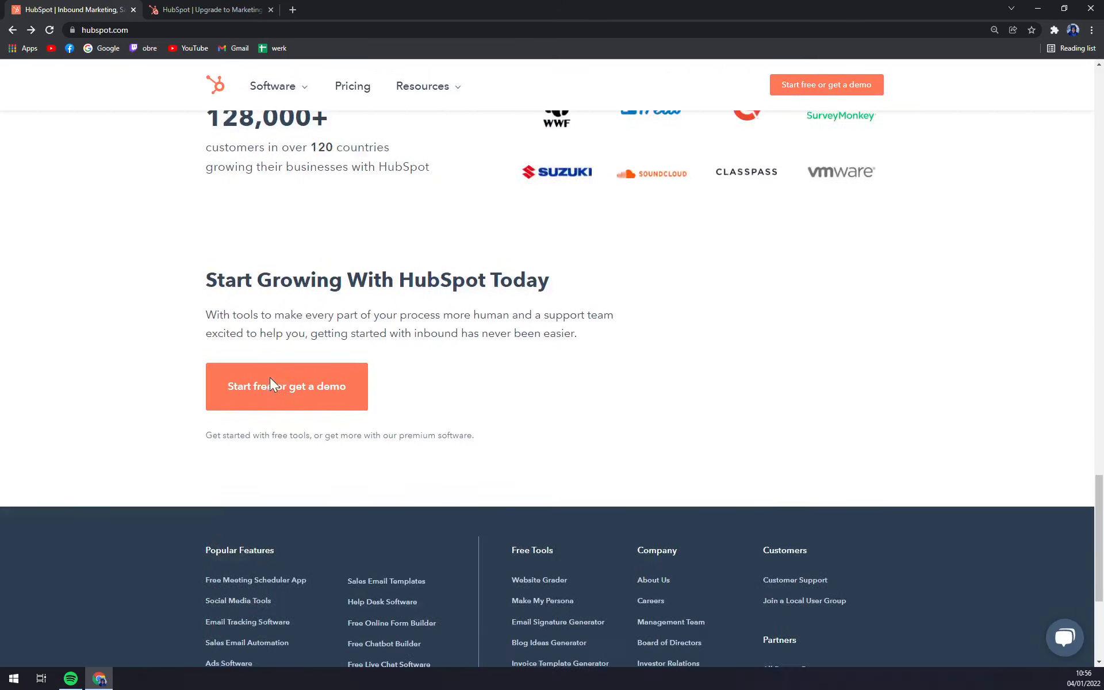
pyautogui.scroll(10, 287, 388)
pyautogui.scroll(20, 291, 397)
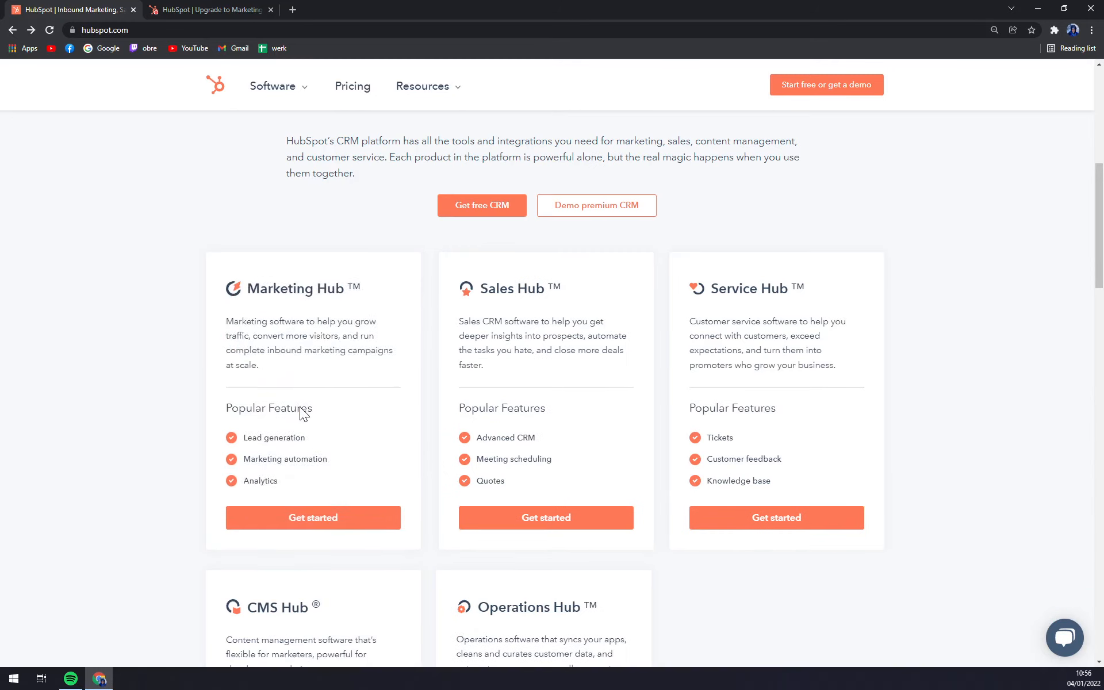
pyautogui.scroll(-2, 336, 422)
pyautogui.scroll(8, 403, 386)
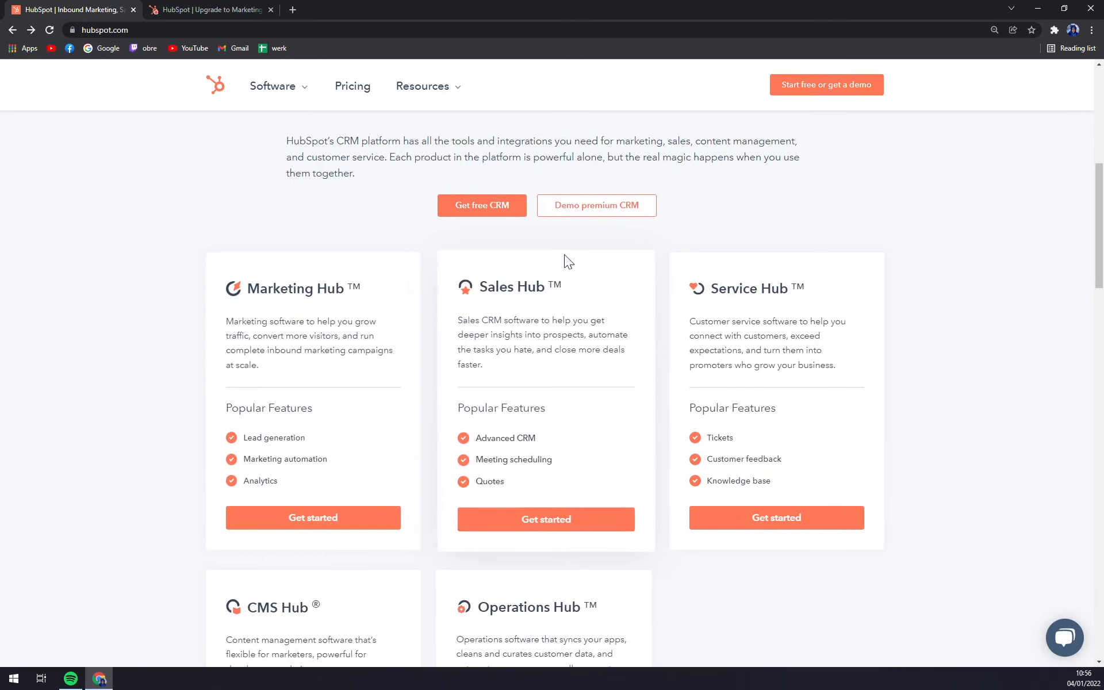
pyautogui.scroll(-7, 515, 396)
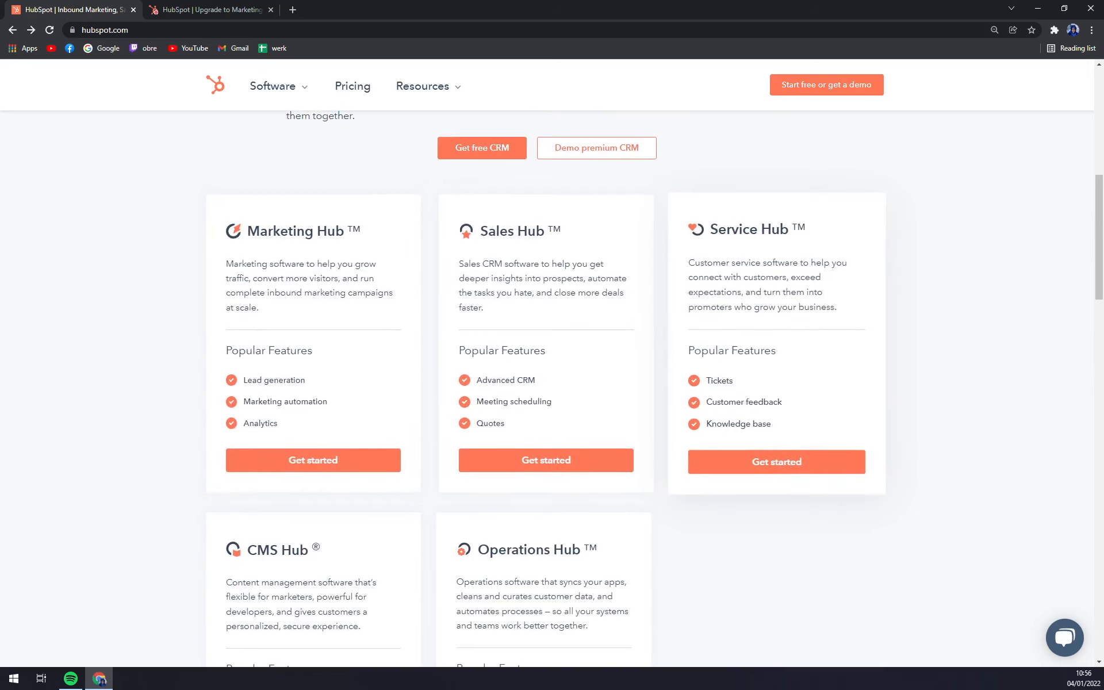
pyautogui.scroll(1, 776, 345)
pyautogui.scroll(9, 663, 388)
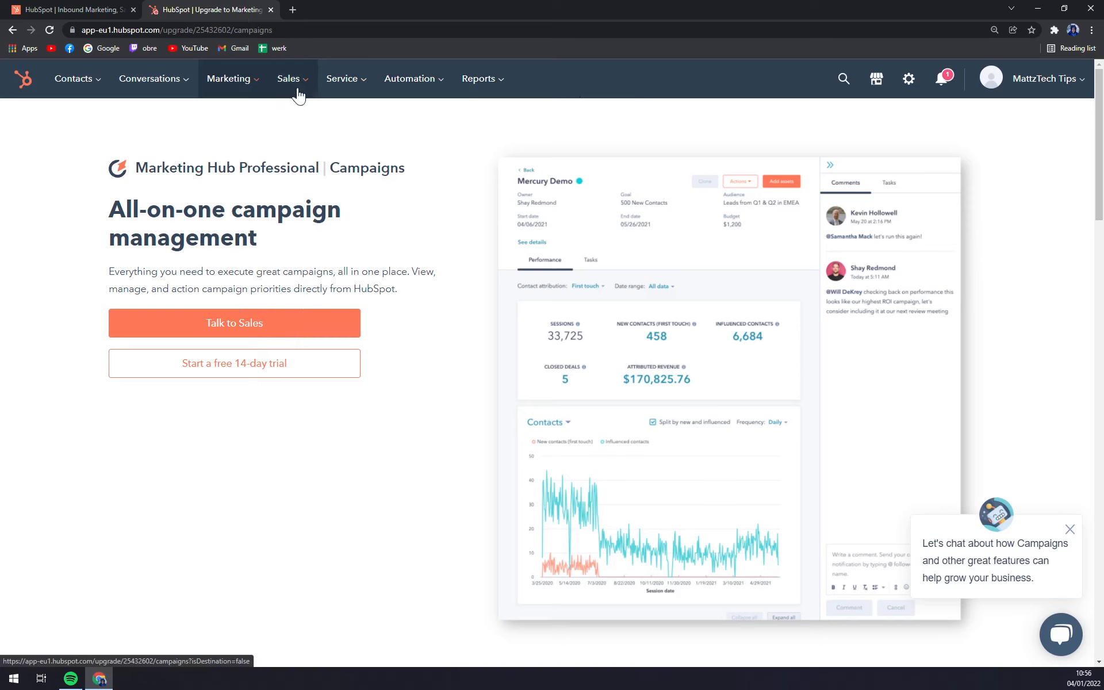
# - View the empty Deals list, then switch to the Contacts list showing 3 records
pyautogui.moveTo(306, 92)
pyautogui.click(310, 118)
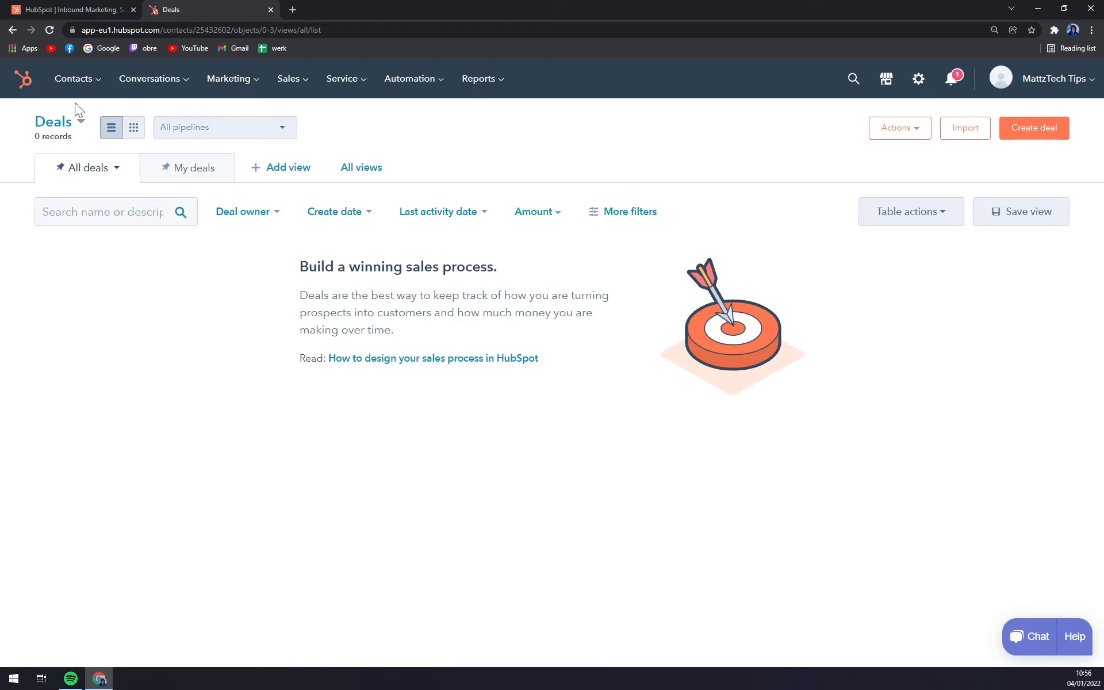
pyautogui.click(66, 87)
pyautogui.click(96, 133)
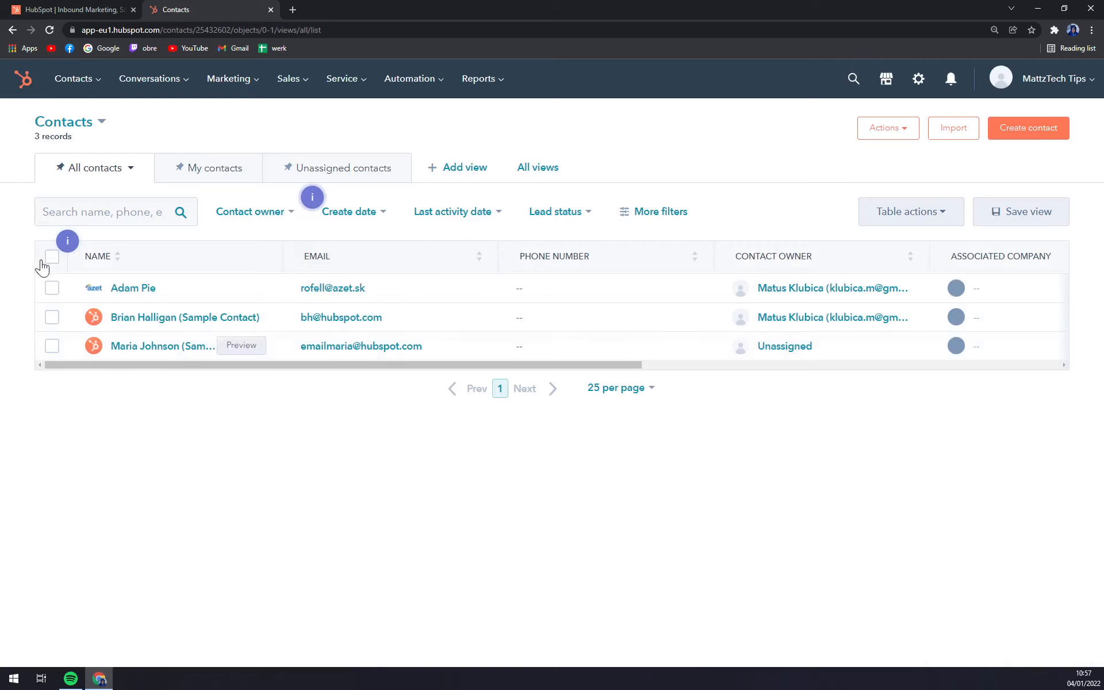
pyautogui.click(253, 211)
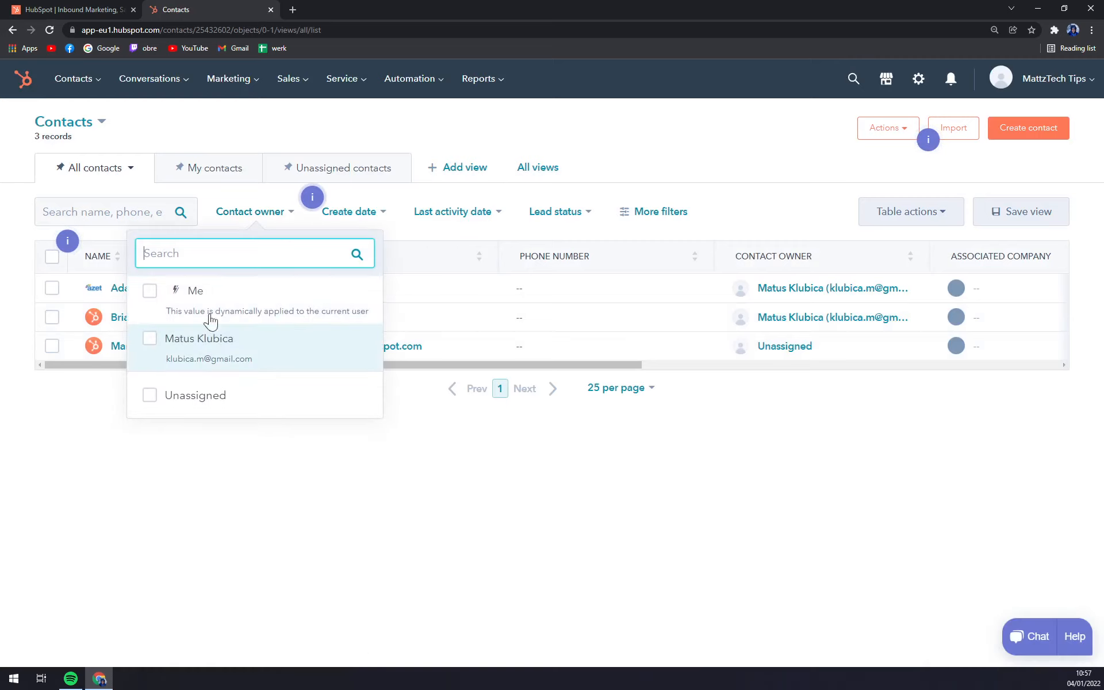
pyautogui.click(306, 481)
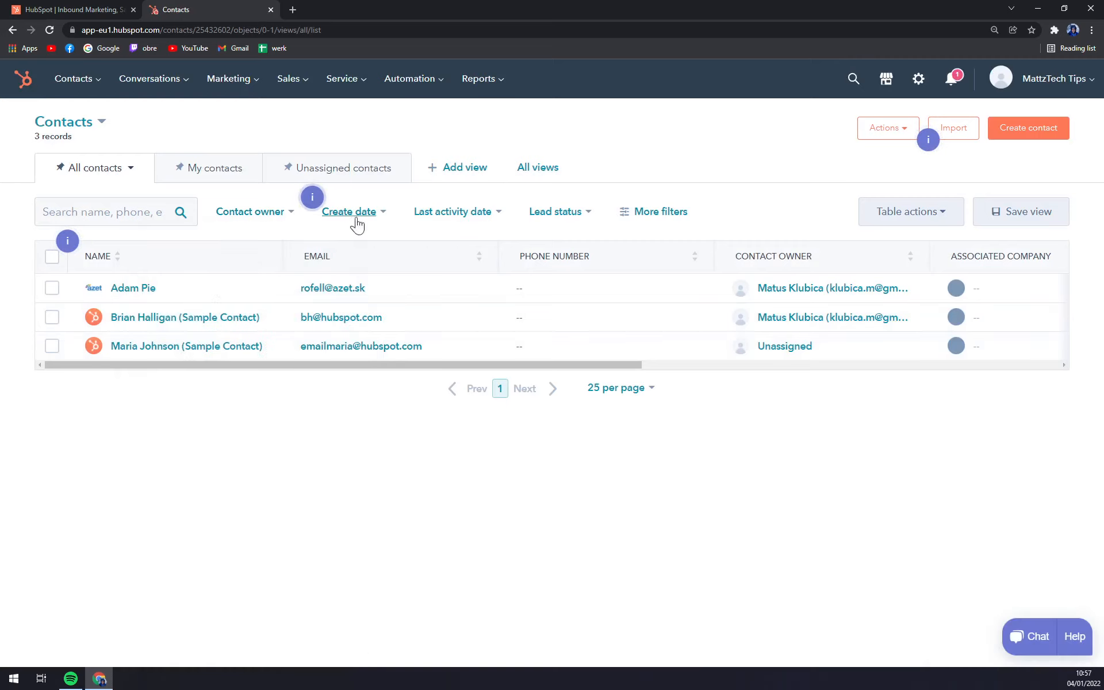
pyautogui.click(213, 167)
pyautogui.click(290, 172)
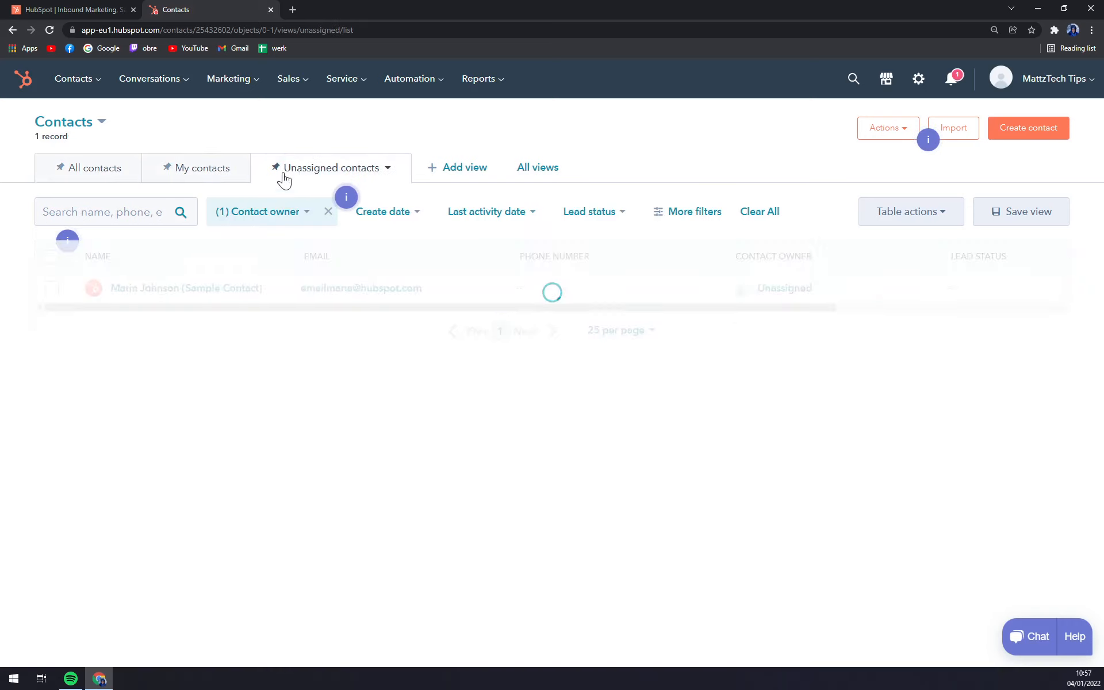
pyautogui.click(107, 173)
pyautogui.click(485, 172)
pyautogui.click(647, 130)
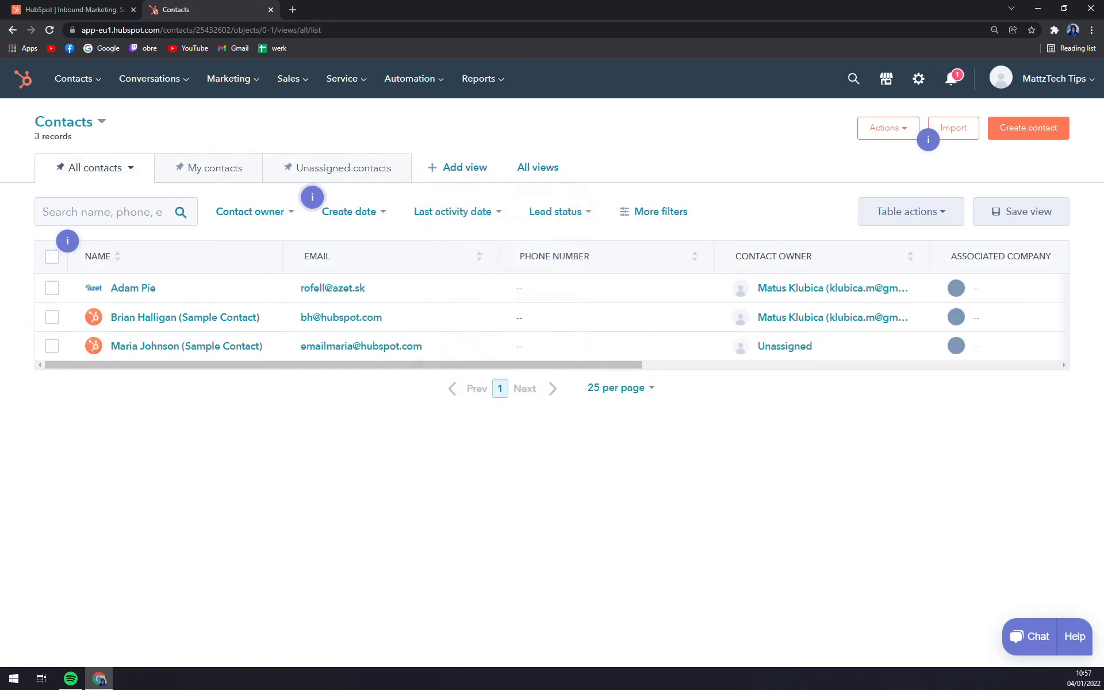